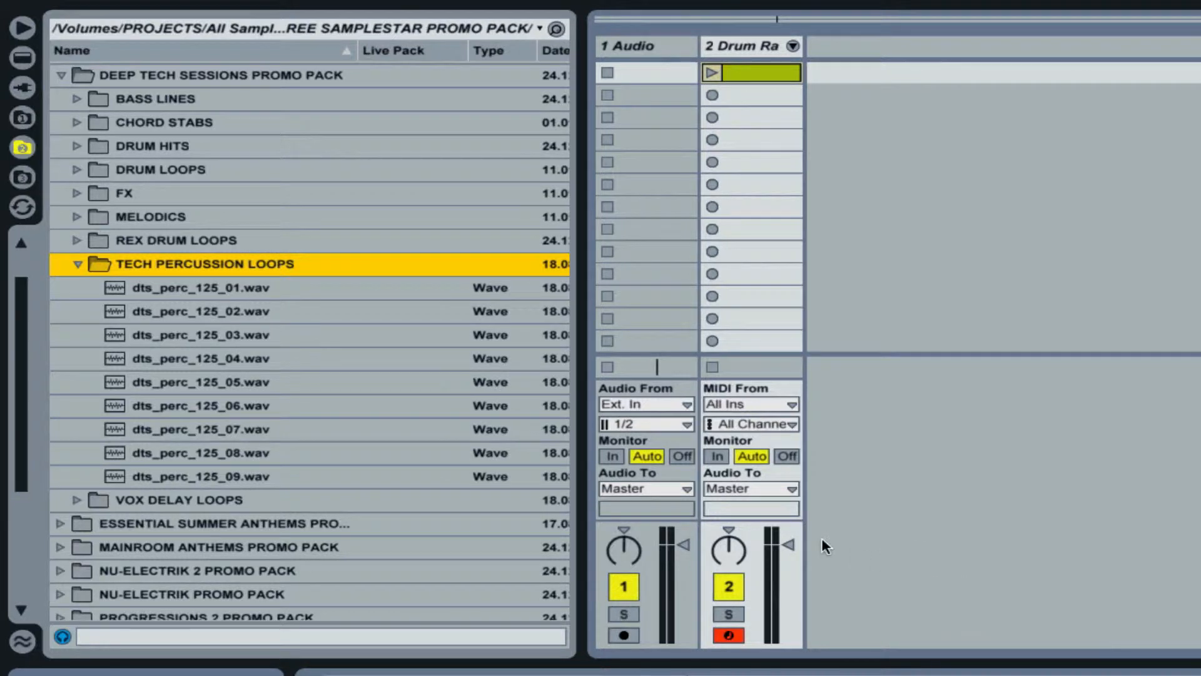
Play the drum rack clip and lower its track volume slightly.
drag(789, 544, 789, 568)
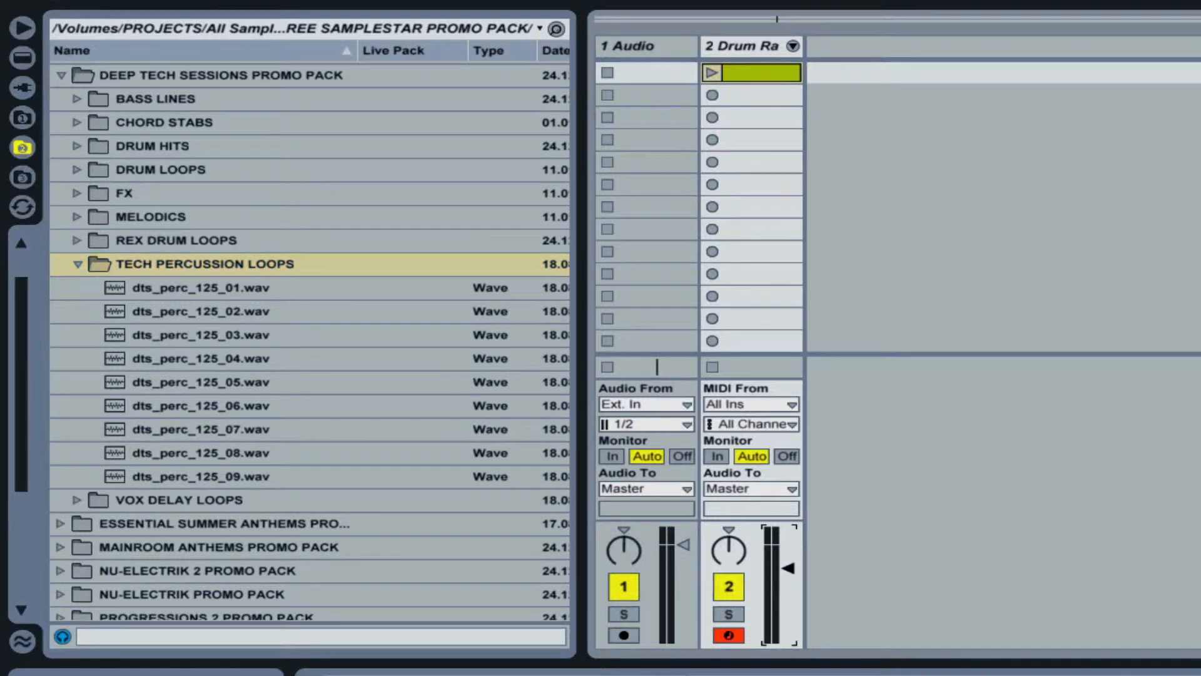
click(710, 73)
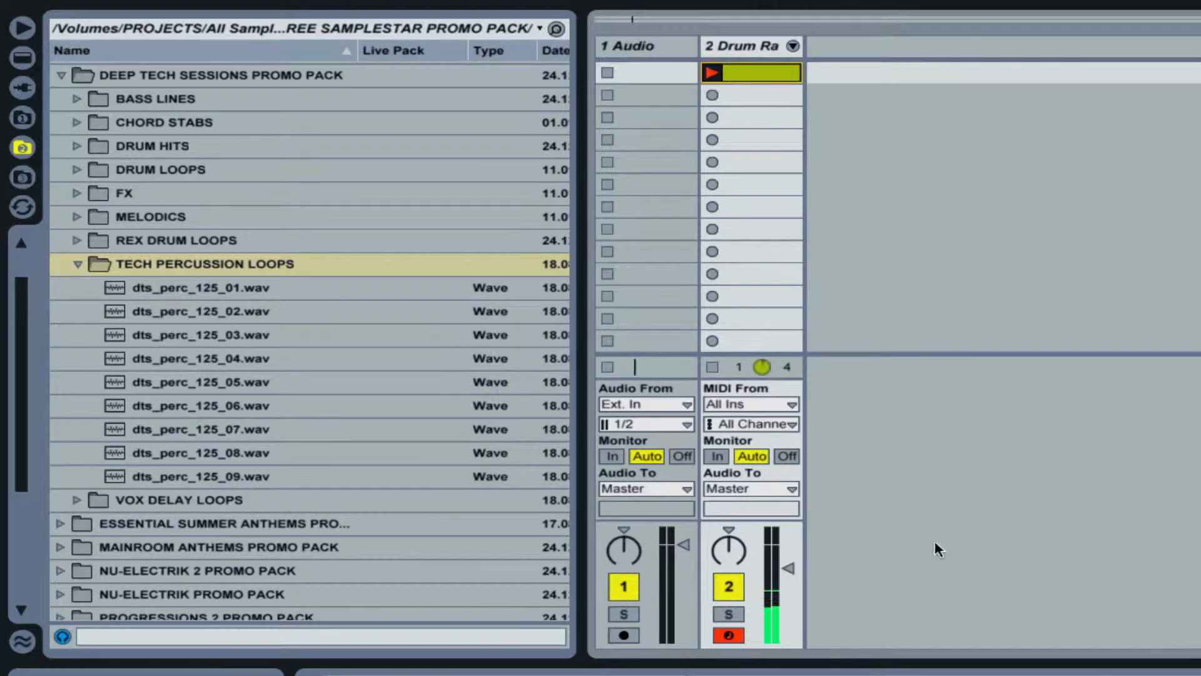
mouse_move(779, 563)
mouse_down()
mouse_move(779, 539)
mouse_move(780, 551)
mouse_up()
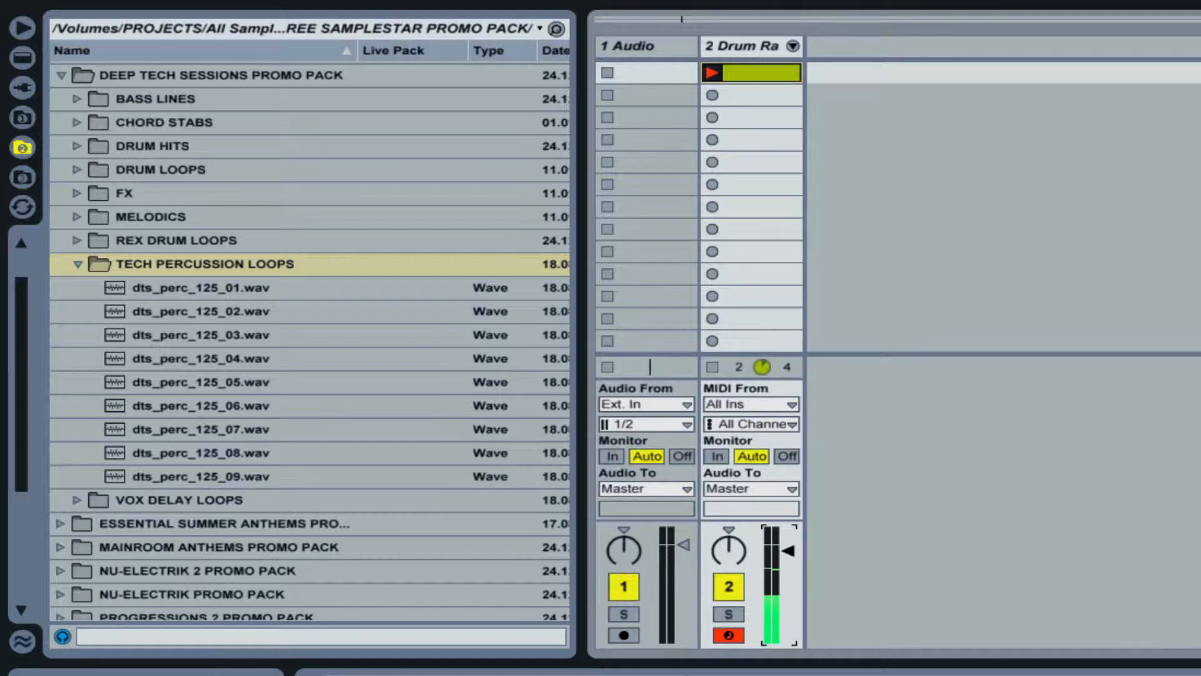
Audition the tech percussion loops from dts_perc_125_01.wav through dts_perc_125_08.wav over the beat.
click(204, 287)
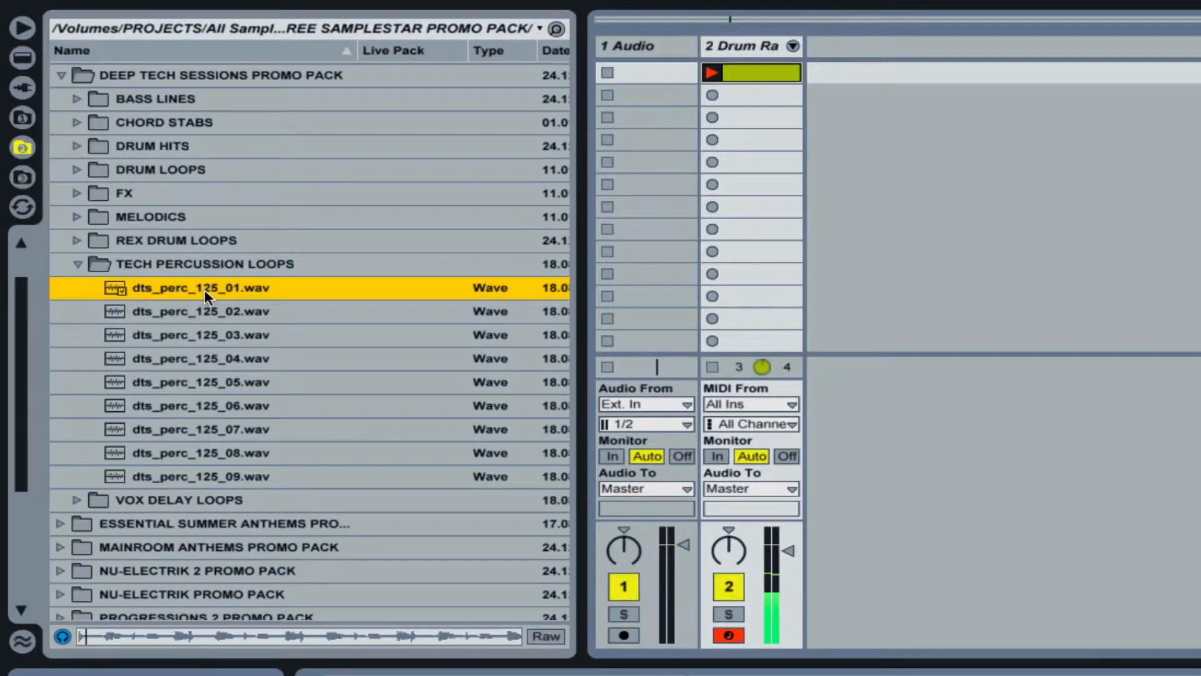
key(Down)
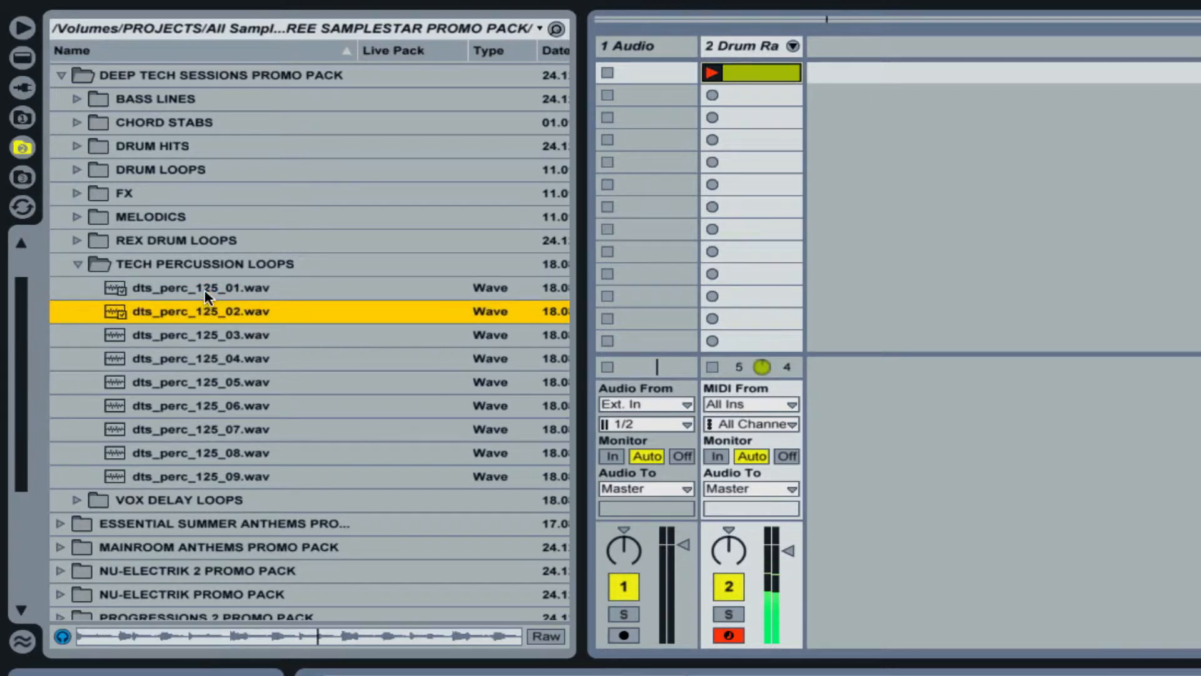
key(Down)
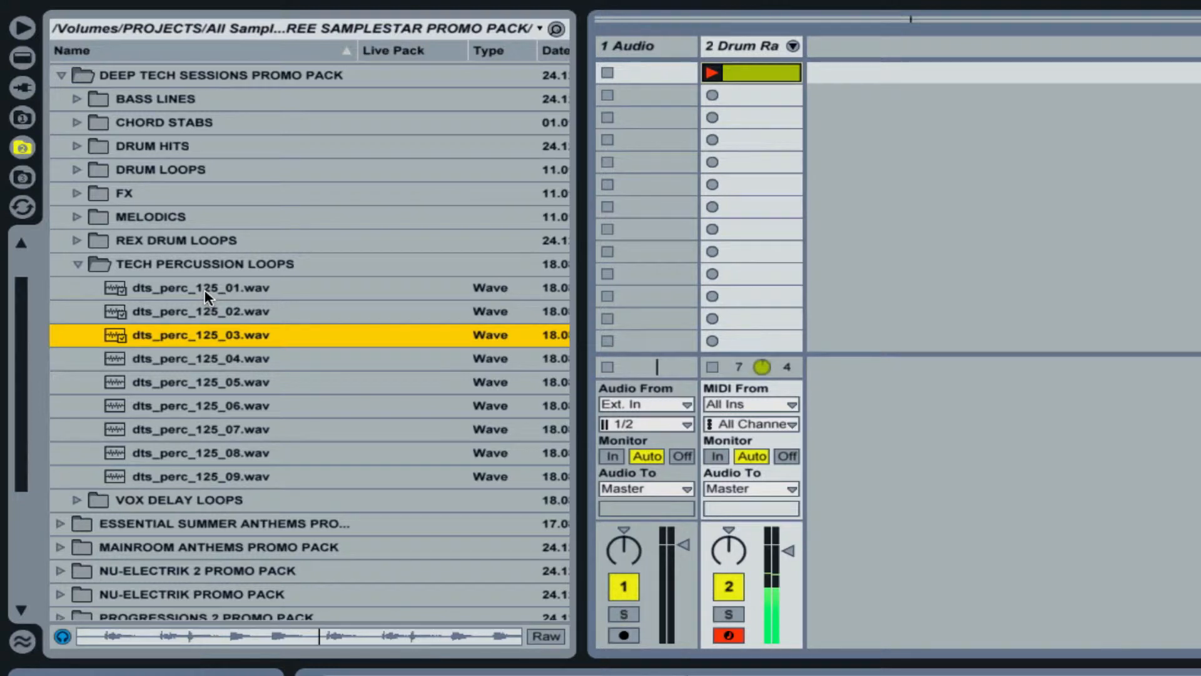
key(Down)
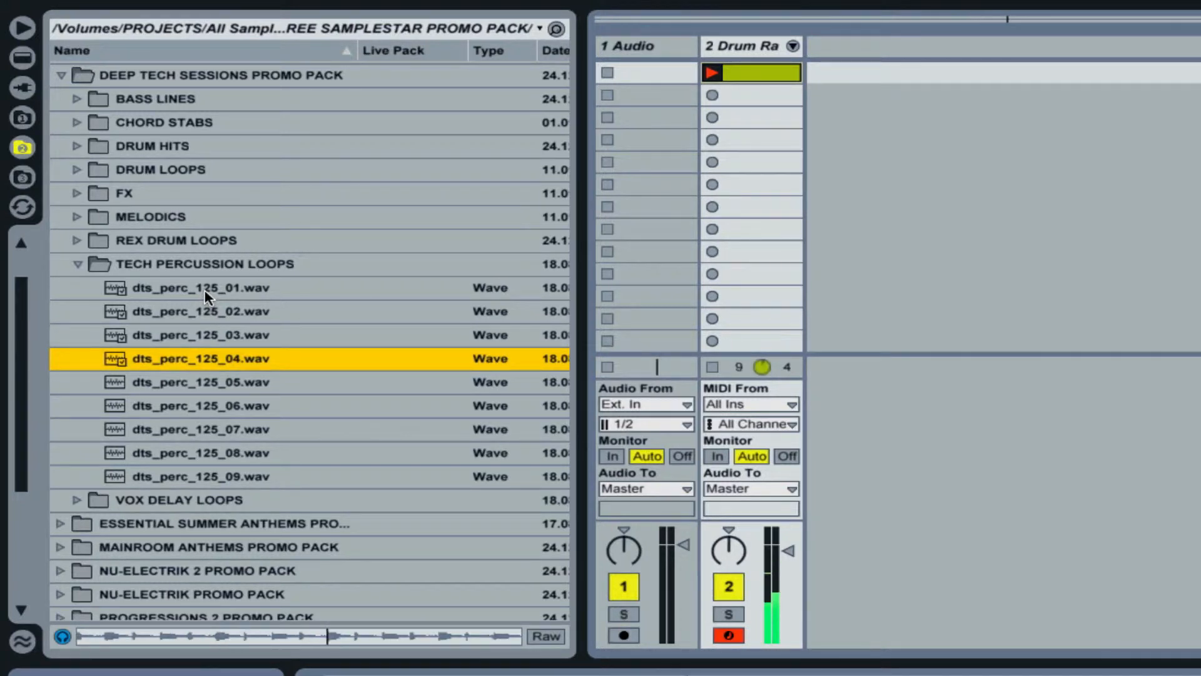
key(Down)
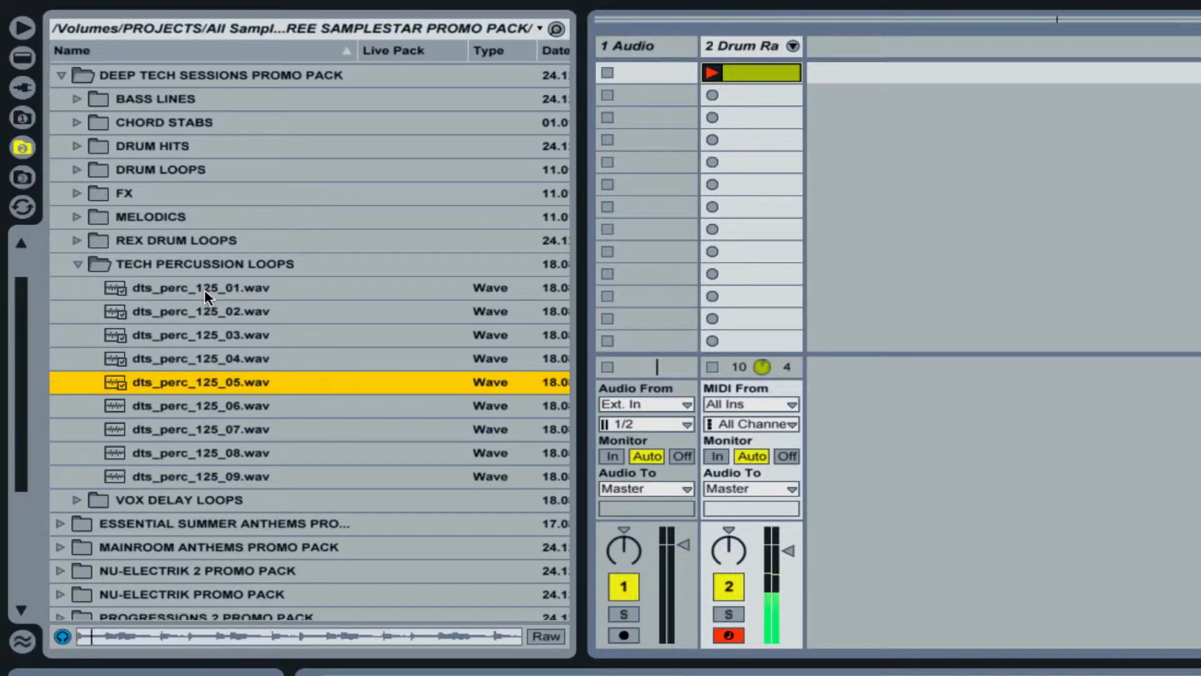
key(Down)
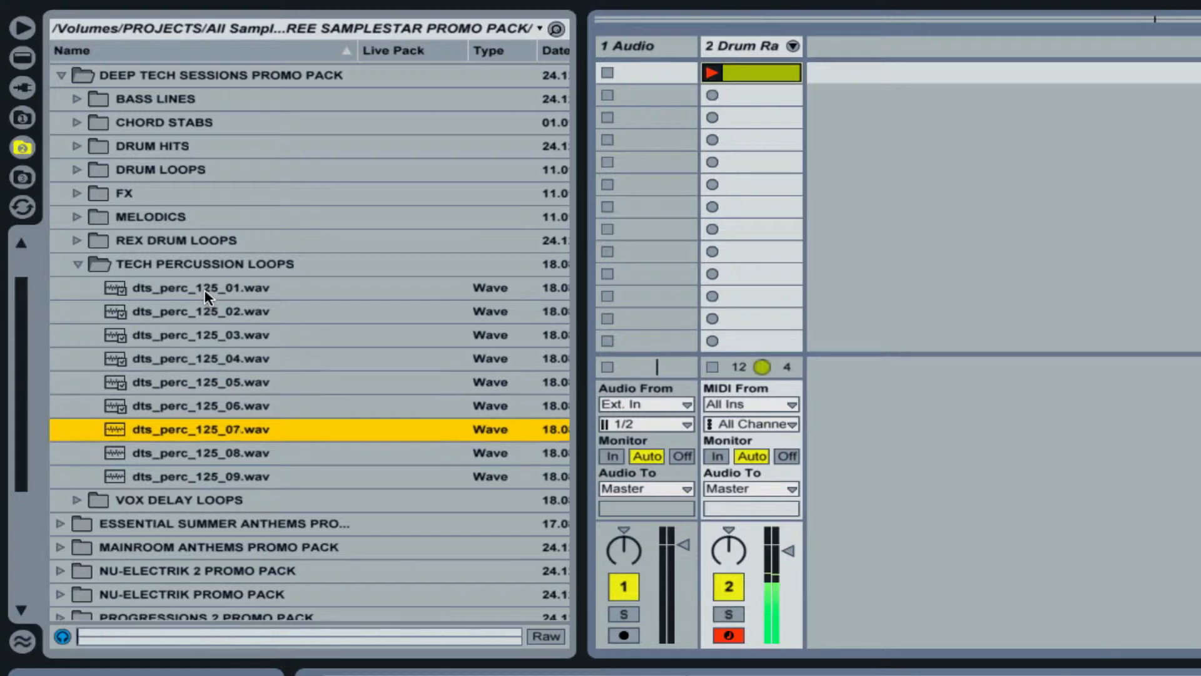
key(Down)
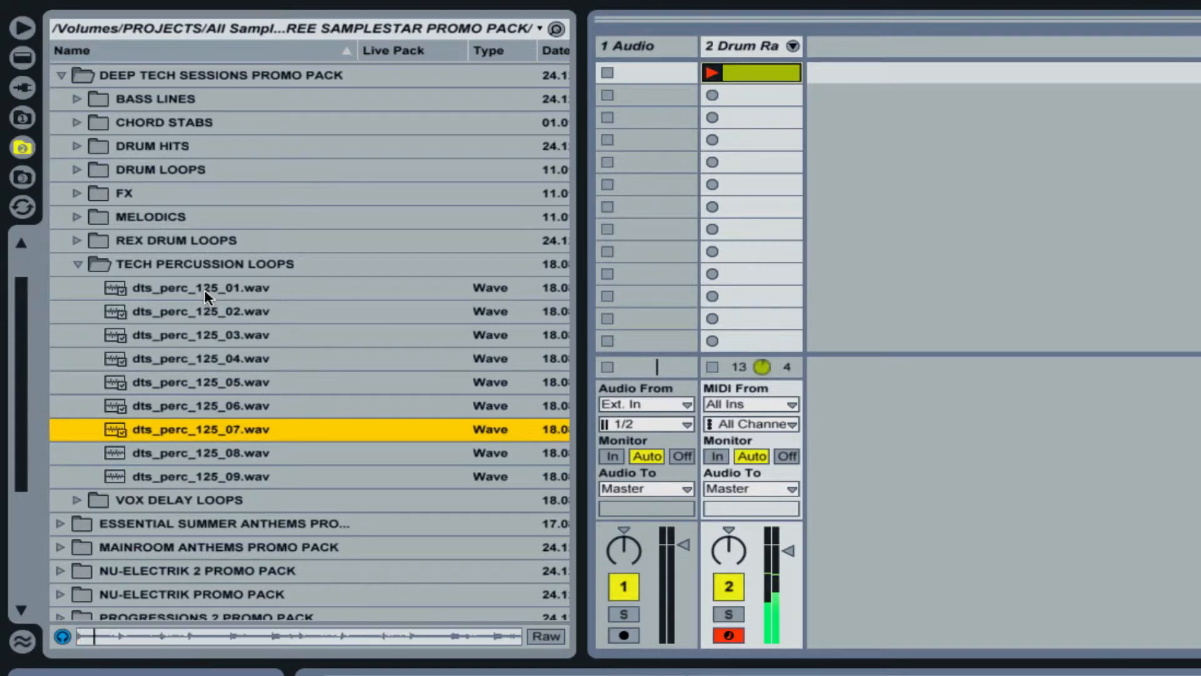
key(Down)
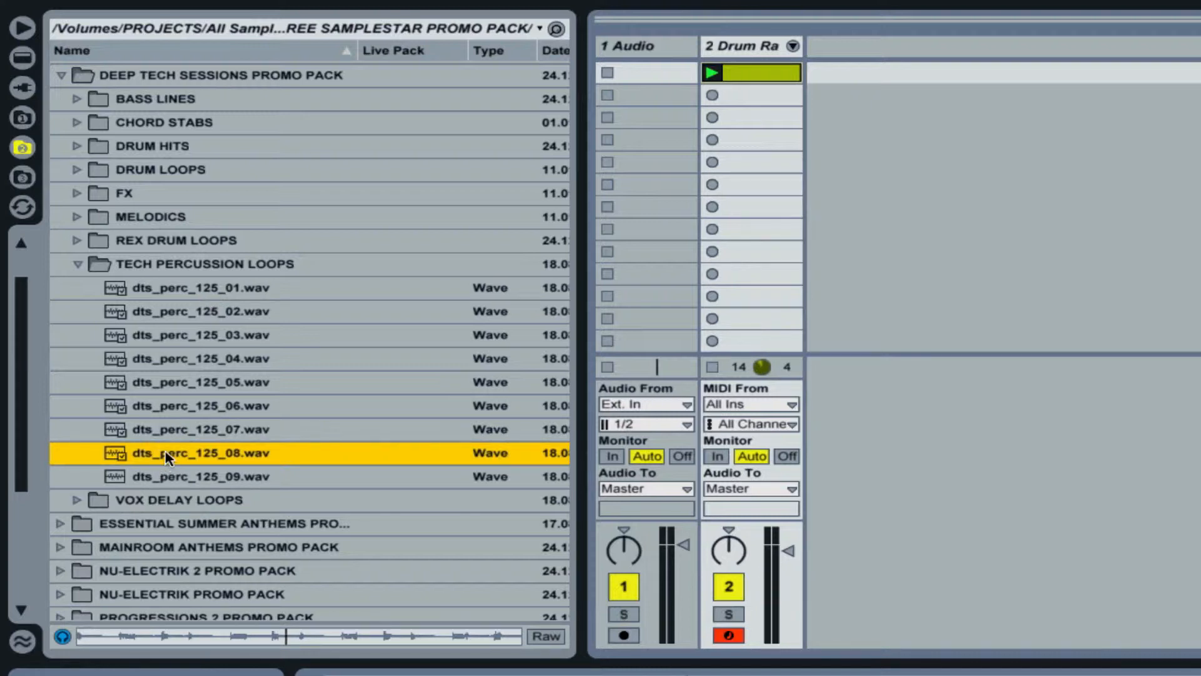
Load dts_perc_125_08.wav into the first slot of the audio track and rename the clip "Percussion Loop".
drag(168, 458, 638, 81)
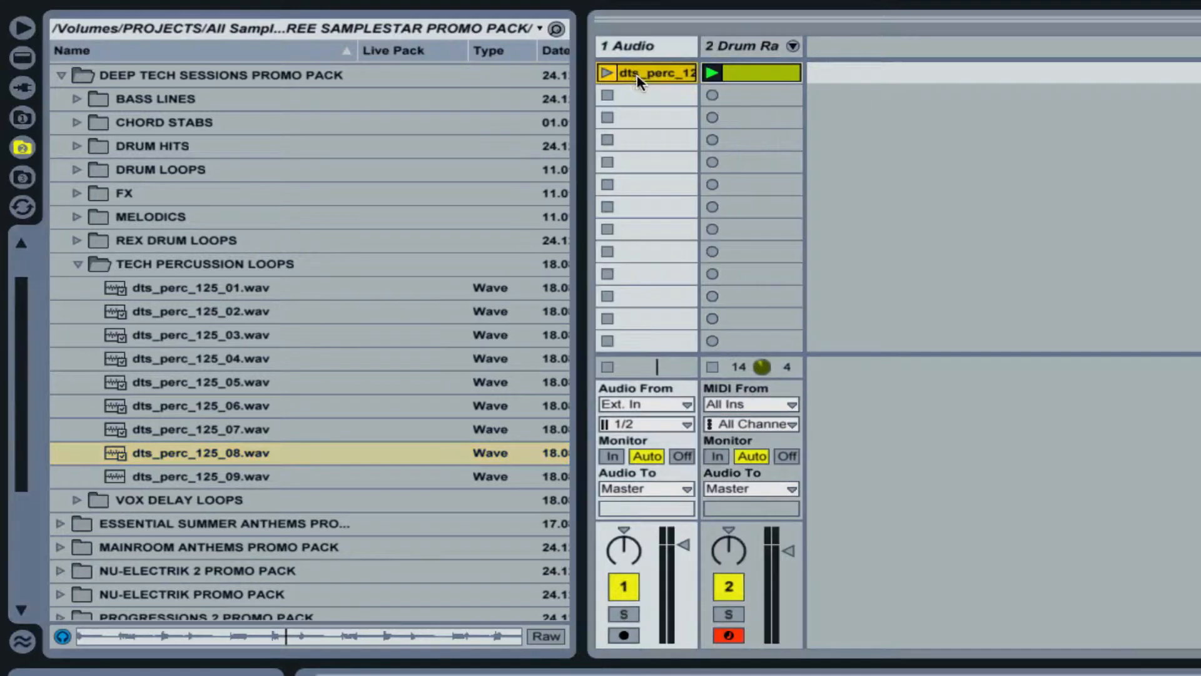
key(super+r)
text(P)
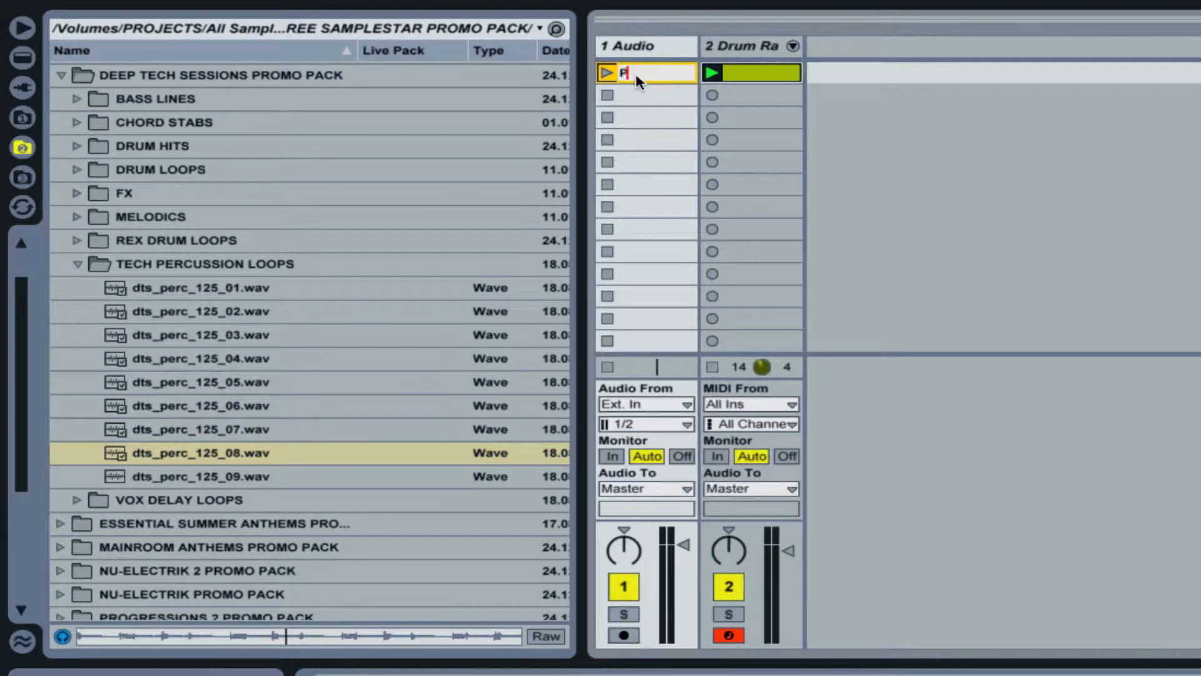
text(ercussion Loop)
key(Return)
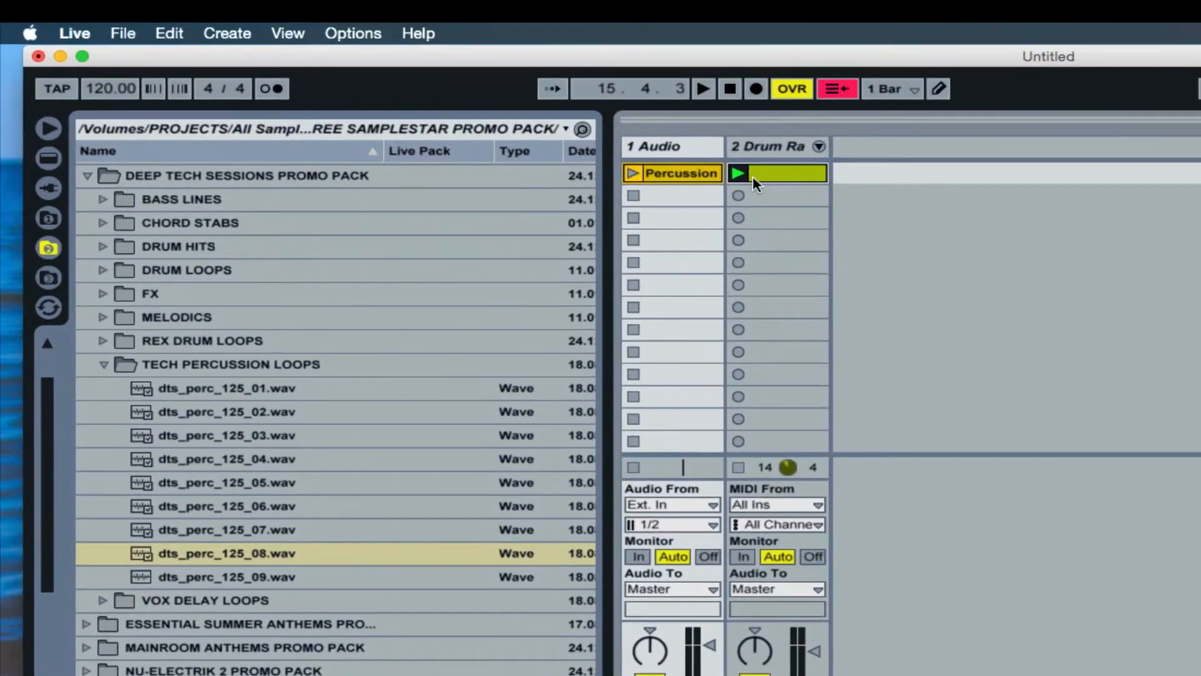
Select the drum rack clip and set the song tempo to 125 BPM.
click(761, 174)
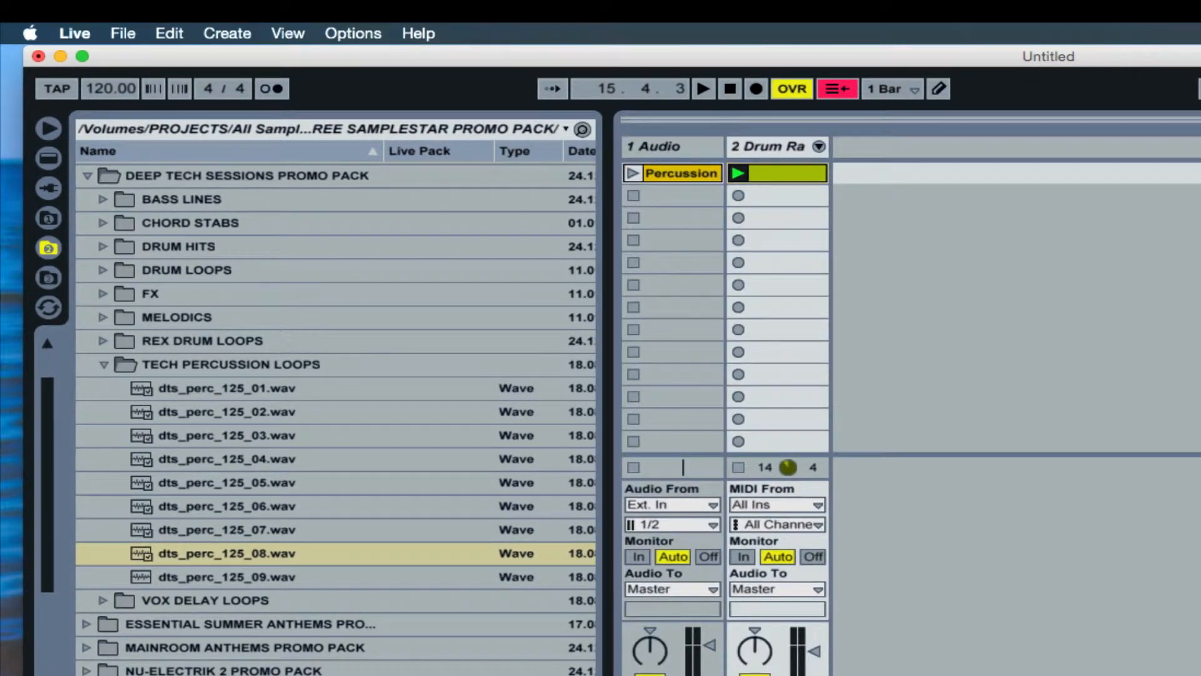
click(104, 97)
text(125)
key(Return)
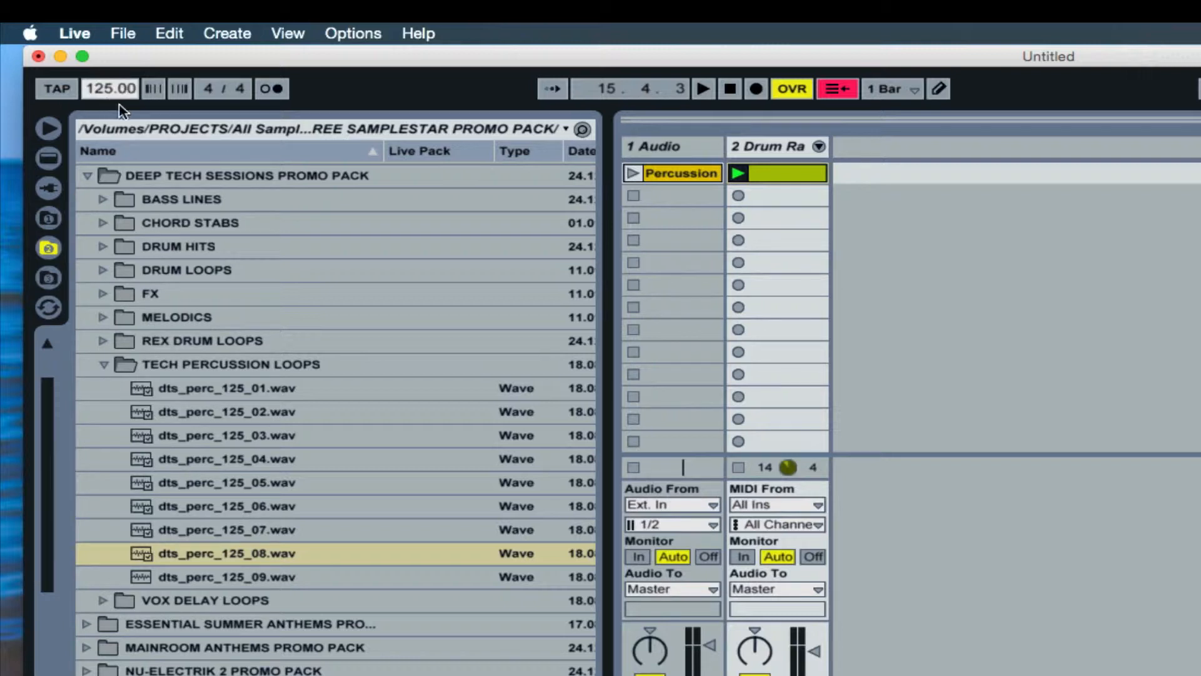
Try an original tempo of 125 BPM for the drum clip and check its notes against the grid.
click(126, 486)
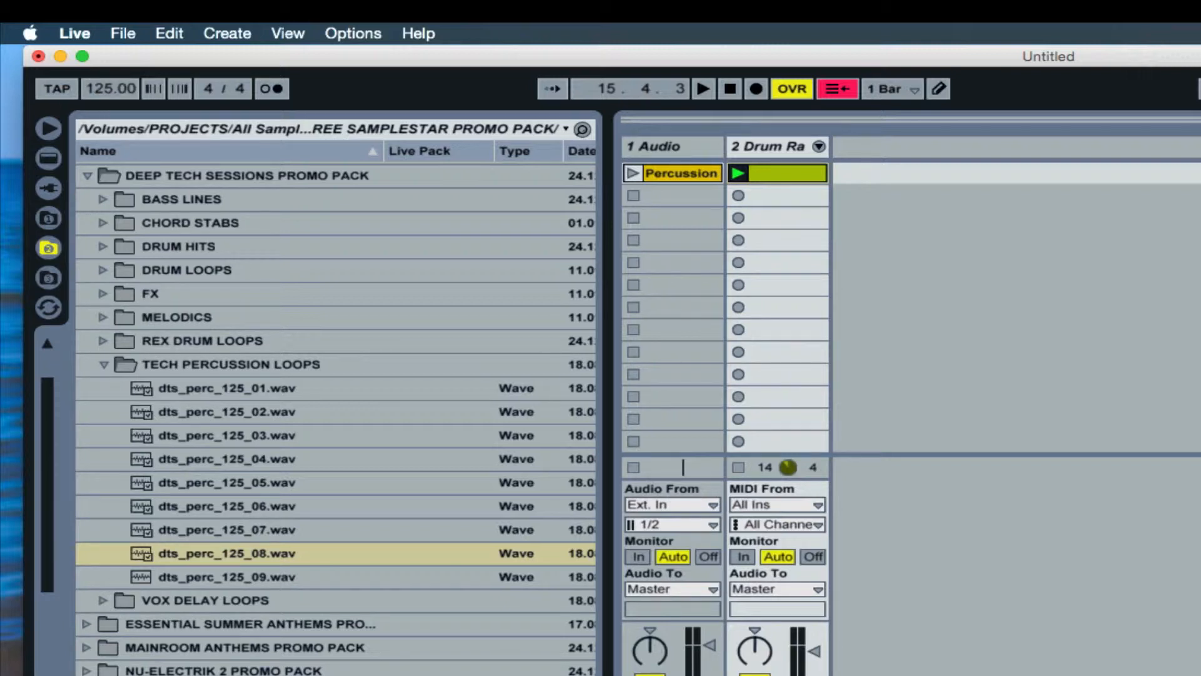
text(125)
key(Return)
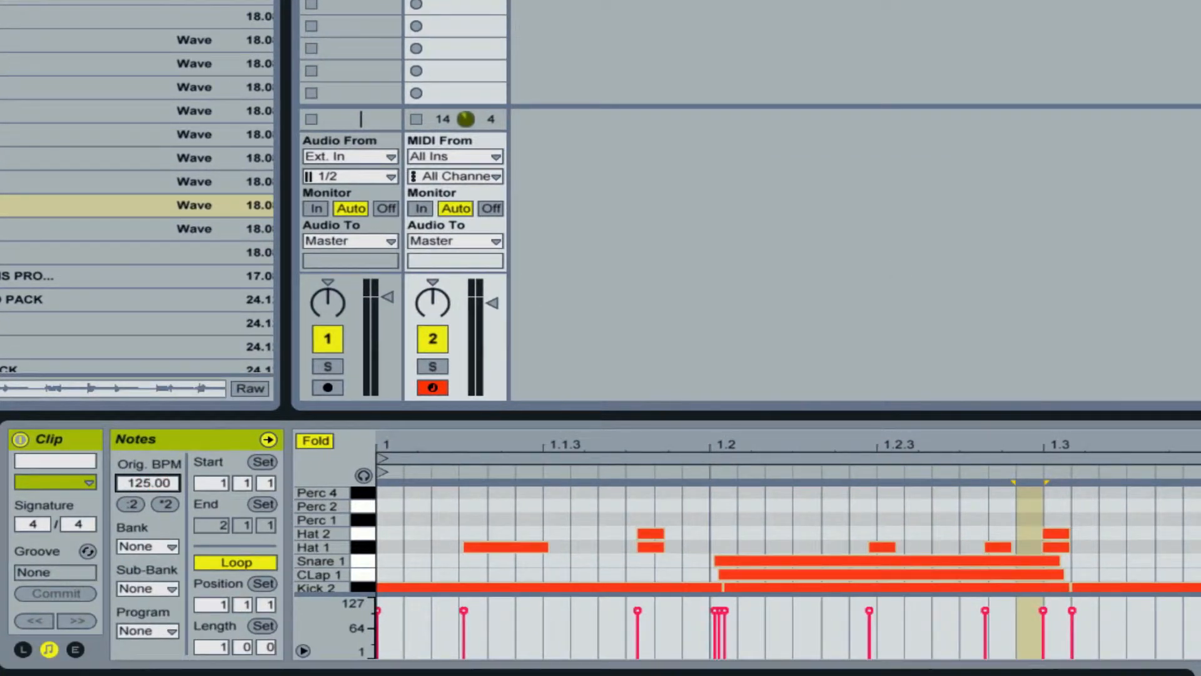
key(ctrl+a)
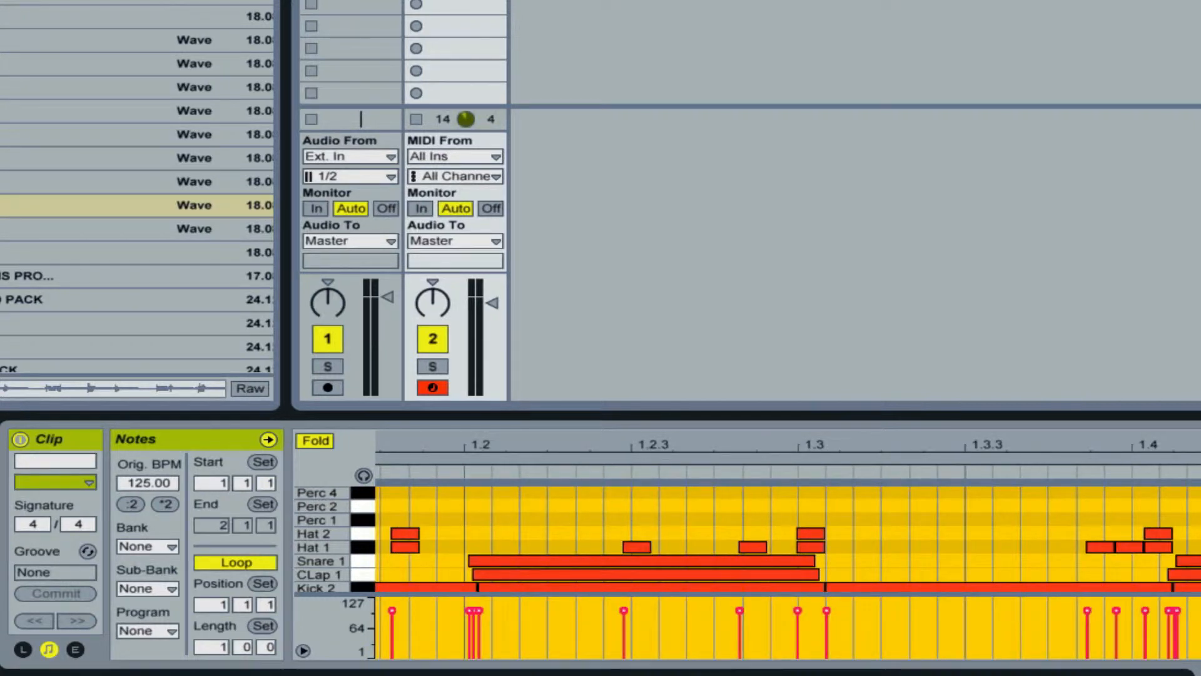
mouse_move(788, 444)
mouse_down()
mouse_move(788, 531)
mouse_move(788, 432)
mouse_up()
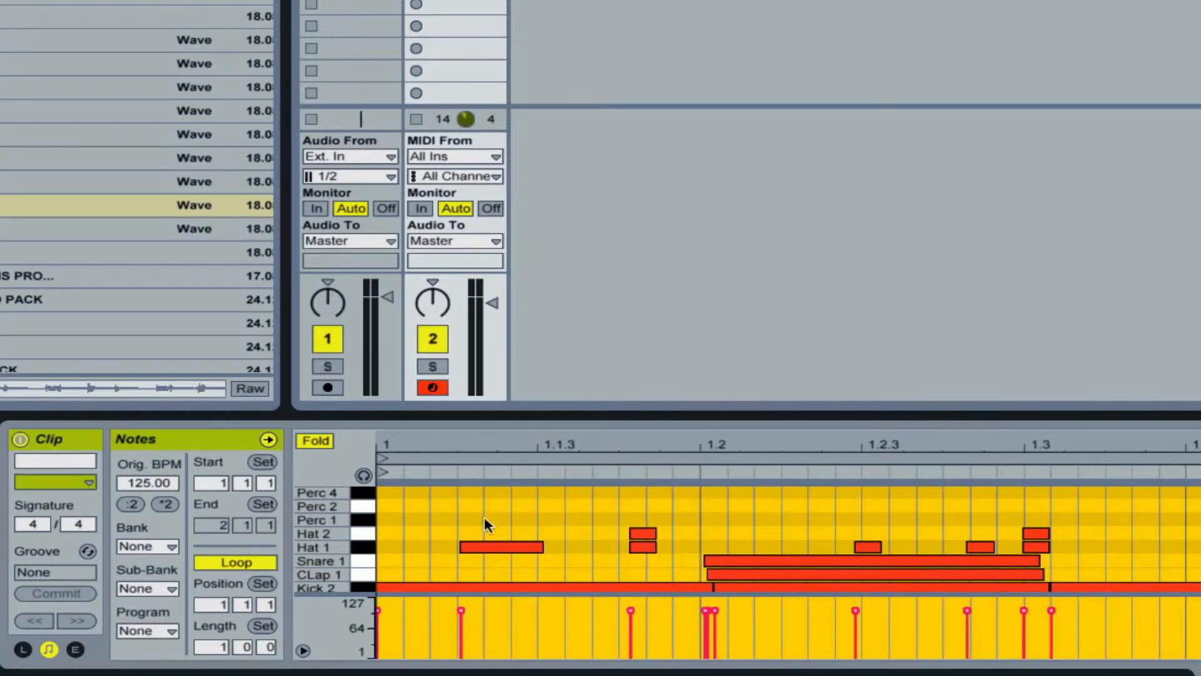
click(566, 551)
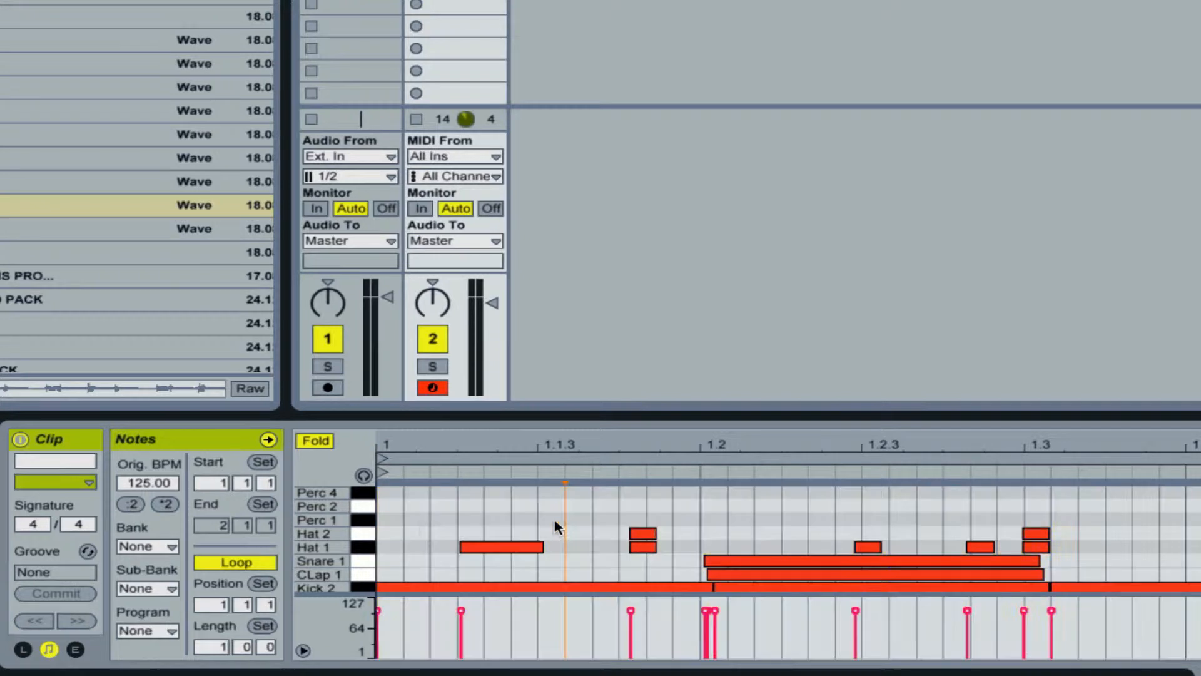
Set the drum clip's original tempo to 120 BPM.
click(144, 481)
text(120)
key(Return)
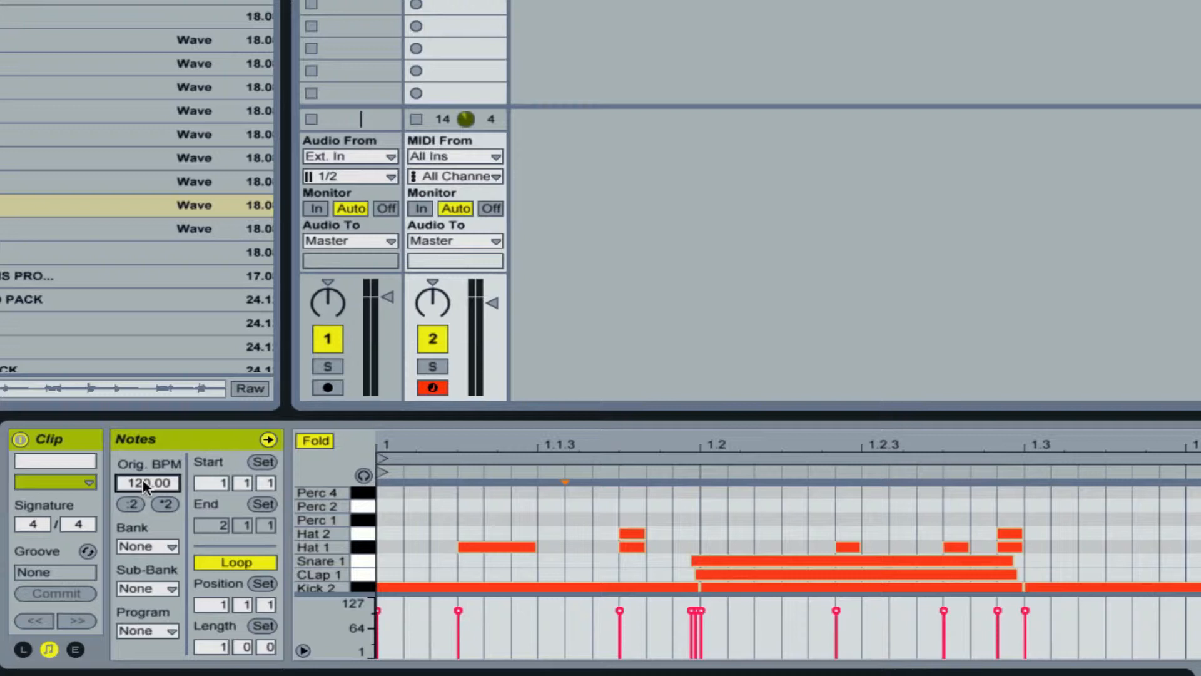
Play the percussion loop together with the drums, and turn on Warp for the percussion clip.
click(311, 3)
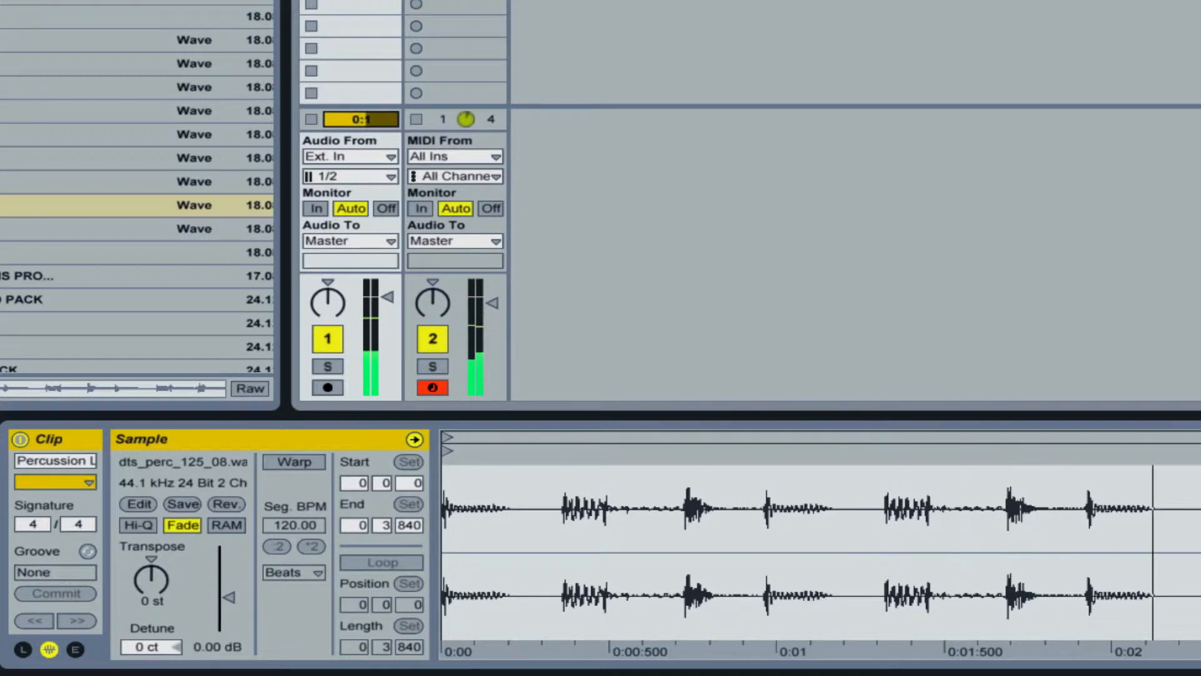
key(space)
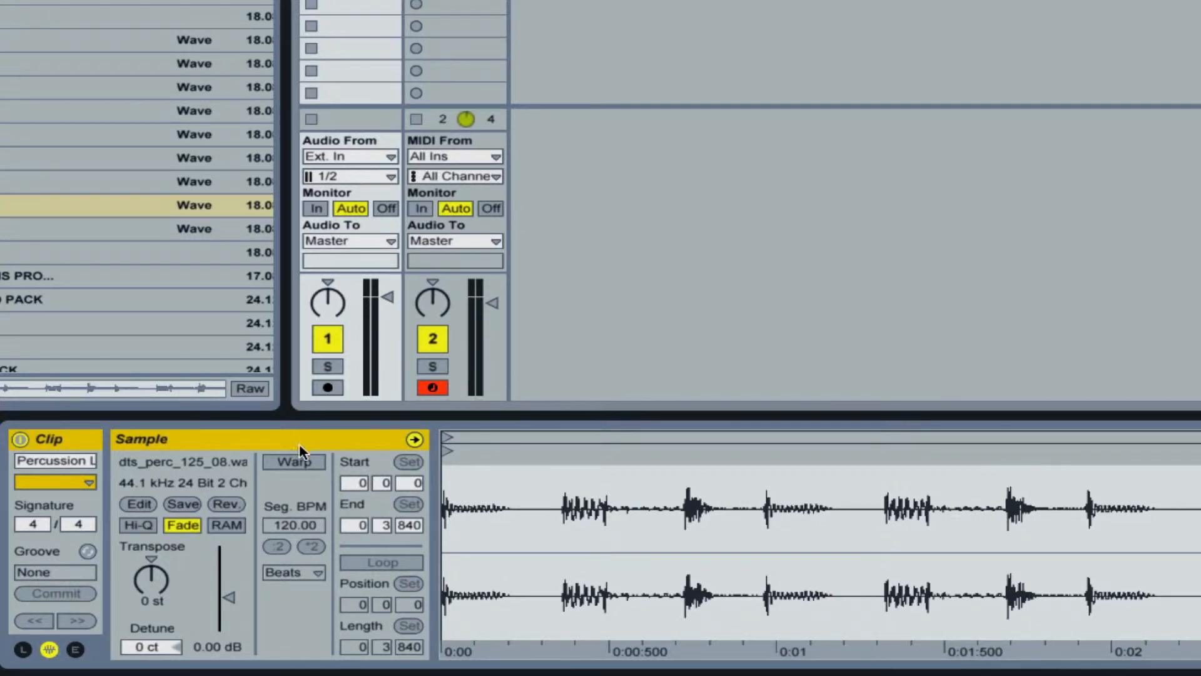
click(301, 461)
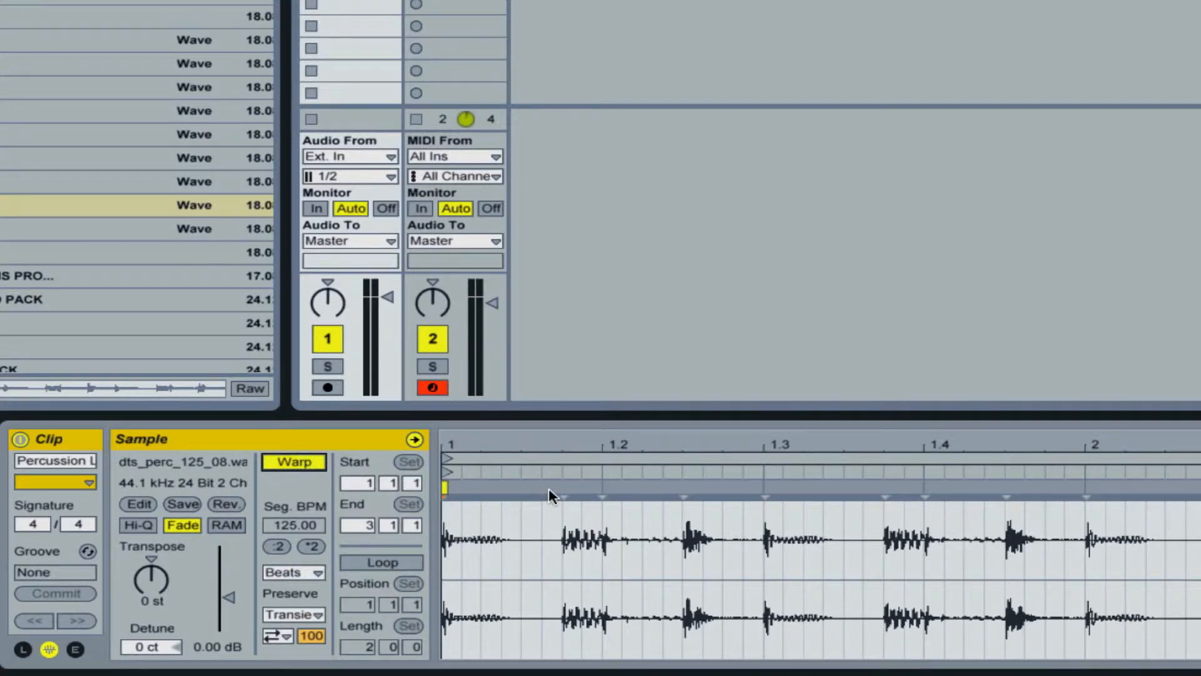
Add warp markers on the percussion loop's first-bar transients at 1.1.4, 1.2.3, 1.3, 1.3.4, 1.4 and 1.4.3.
double_click(565, 535)
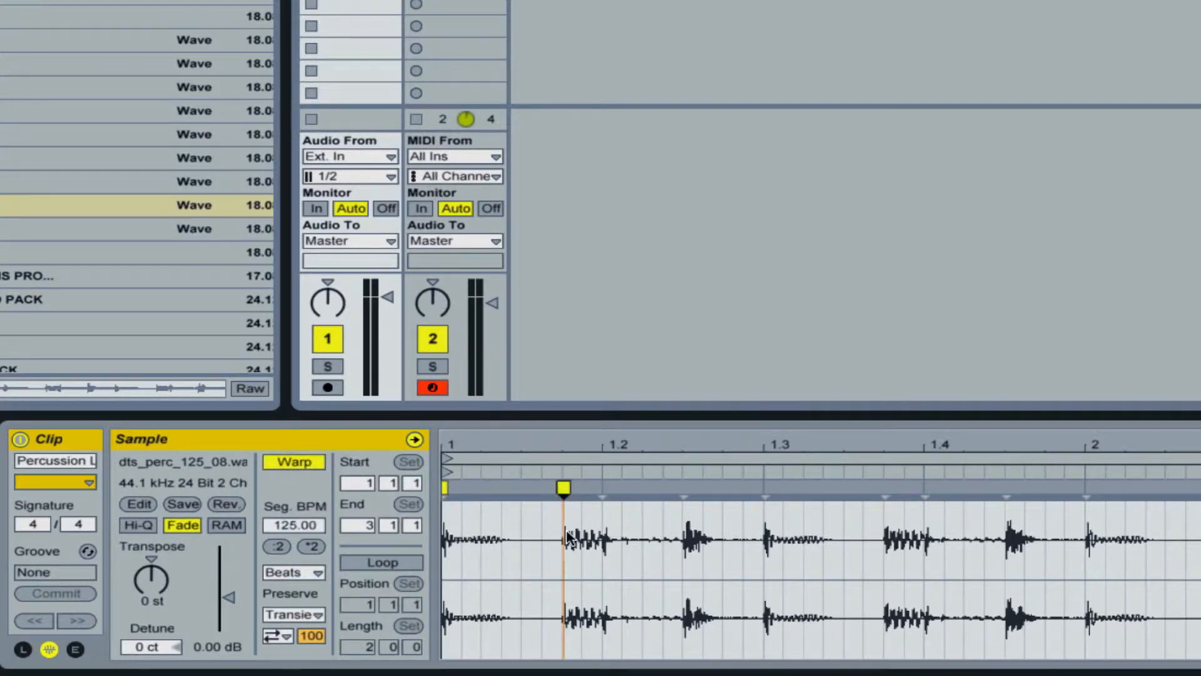
double_click(683, 522)
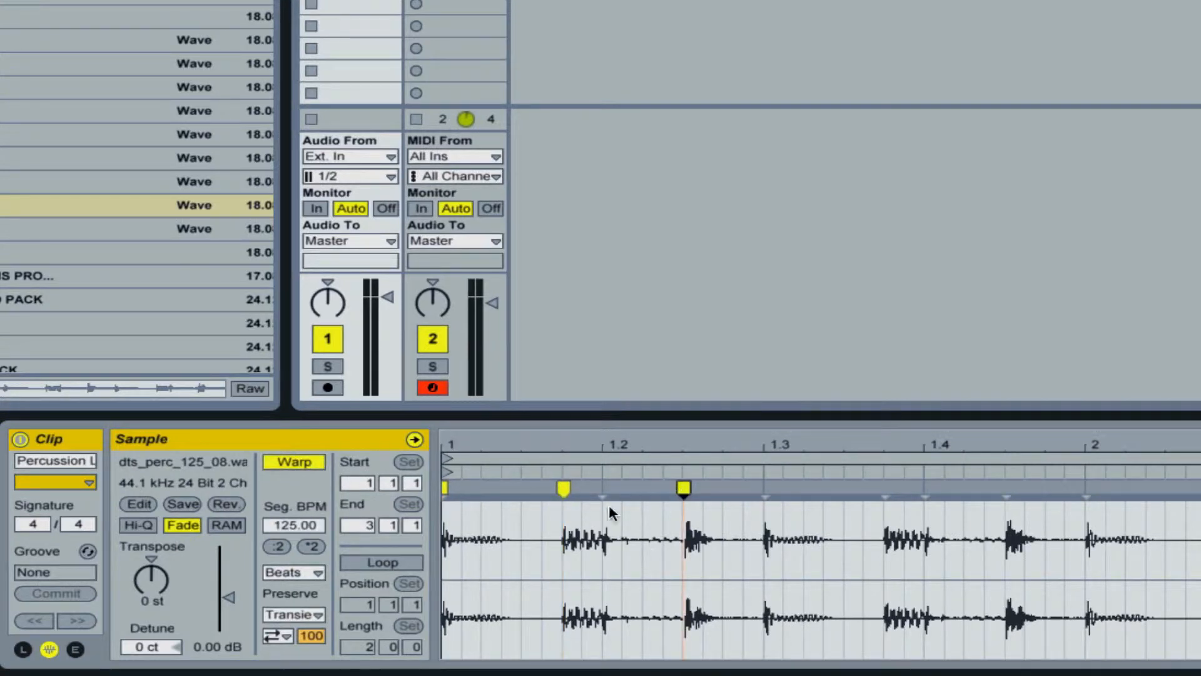
double_click(764, 487)
double_click(885, 486)
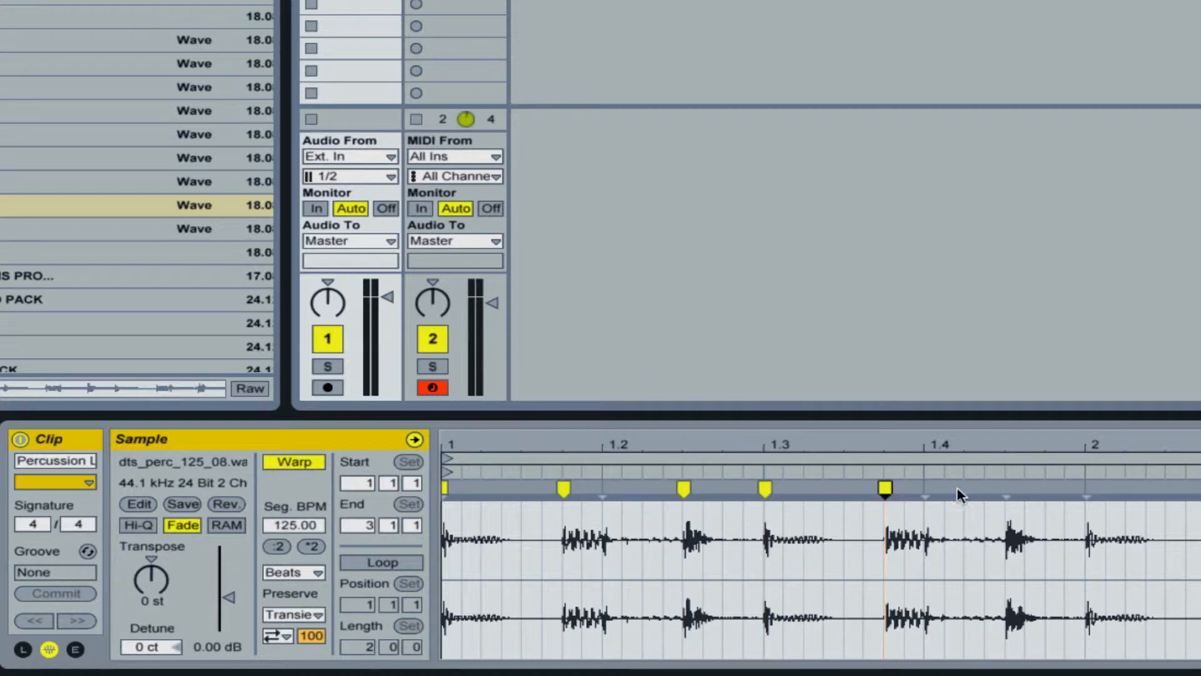
double_click(925, 487)
double_click(1005, 487)
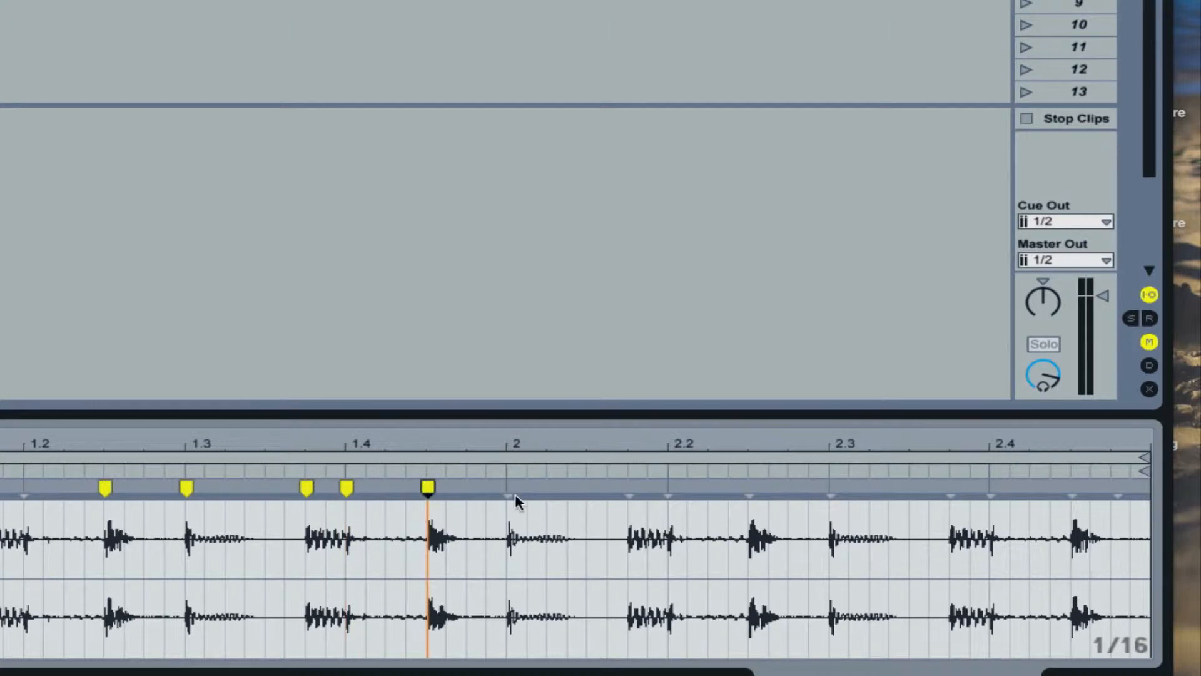
Add warp markers on the percussion loop's second-bar transients at 2, 2.1.4, 2.2, 2.2.3, 2.3, 2.3.4 and 2.4.
double_click(508, 487)
double_click(628, 487)
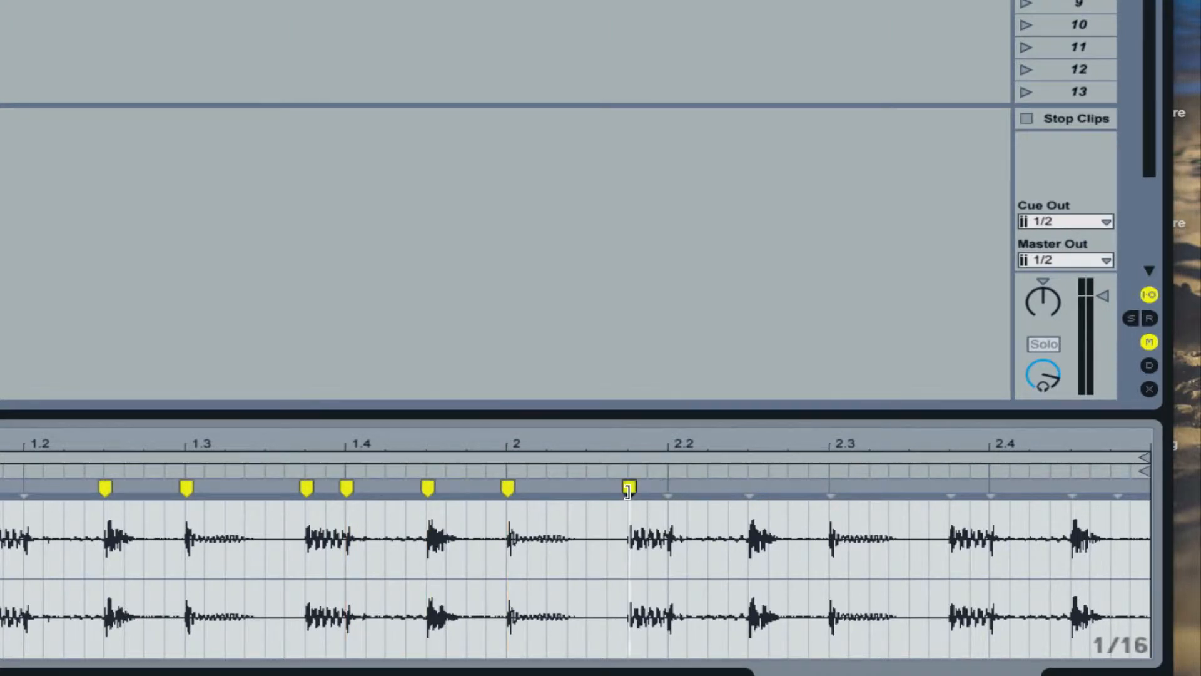
double_click(668, 487)
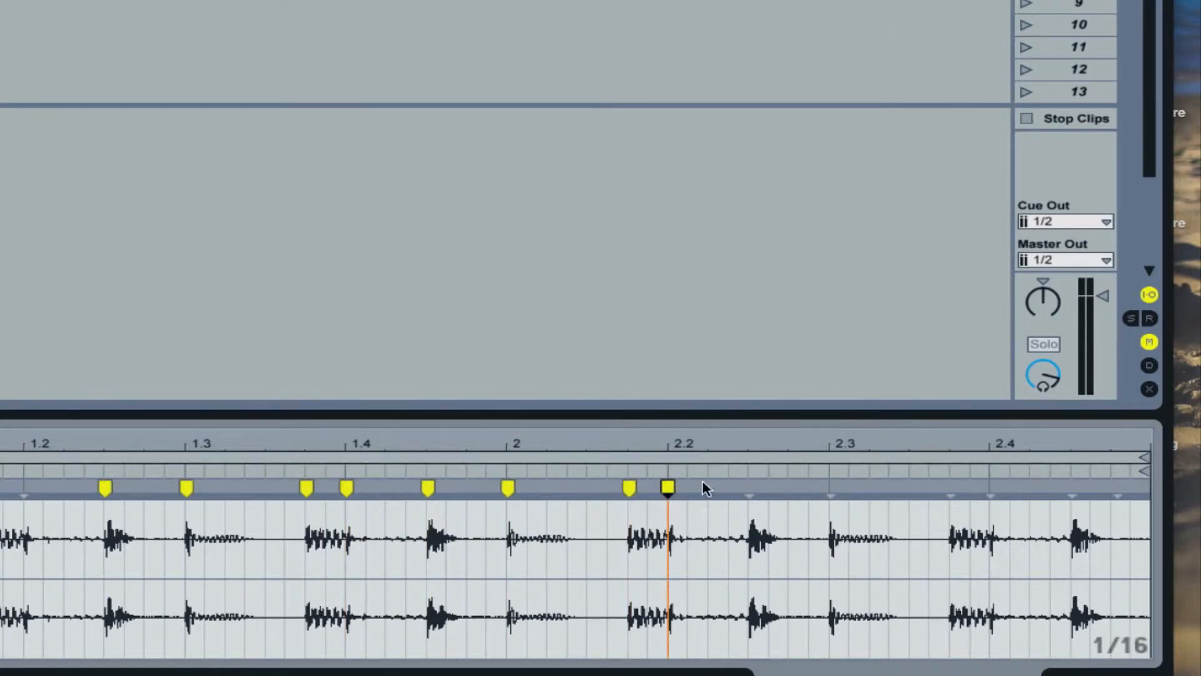
double_click(749, 486)
double_click(829, 487)
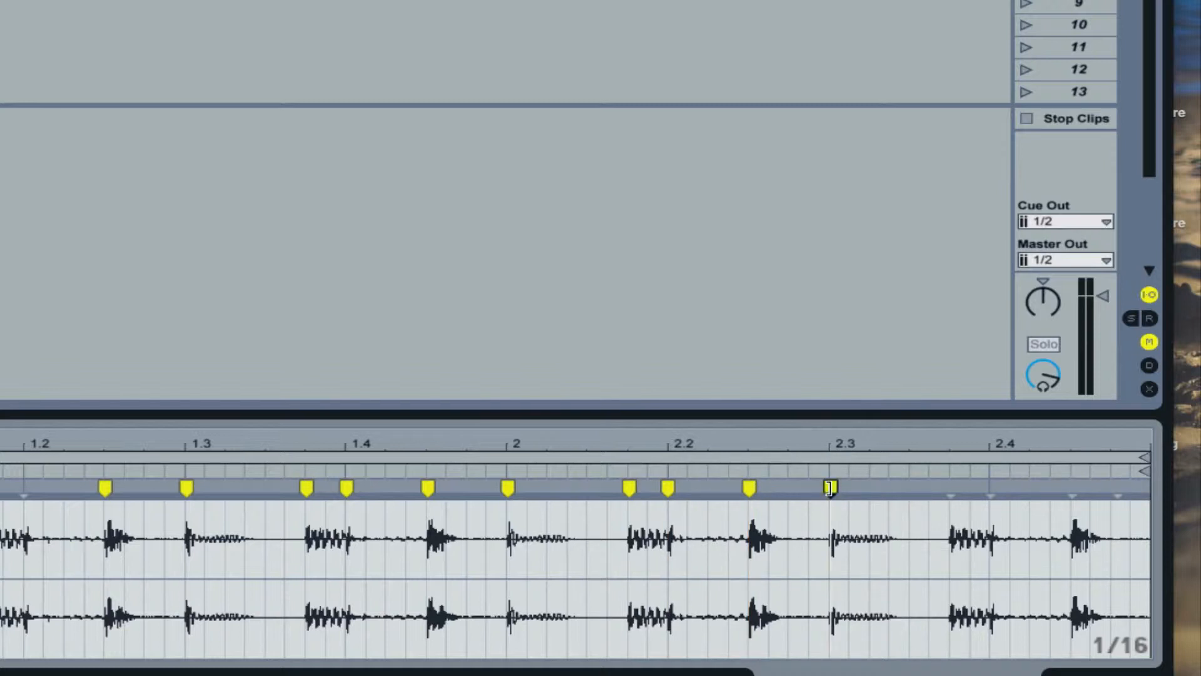
double_click(950, 487)
double_click(990, 487)
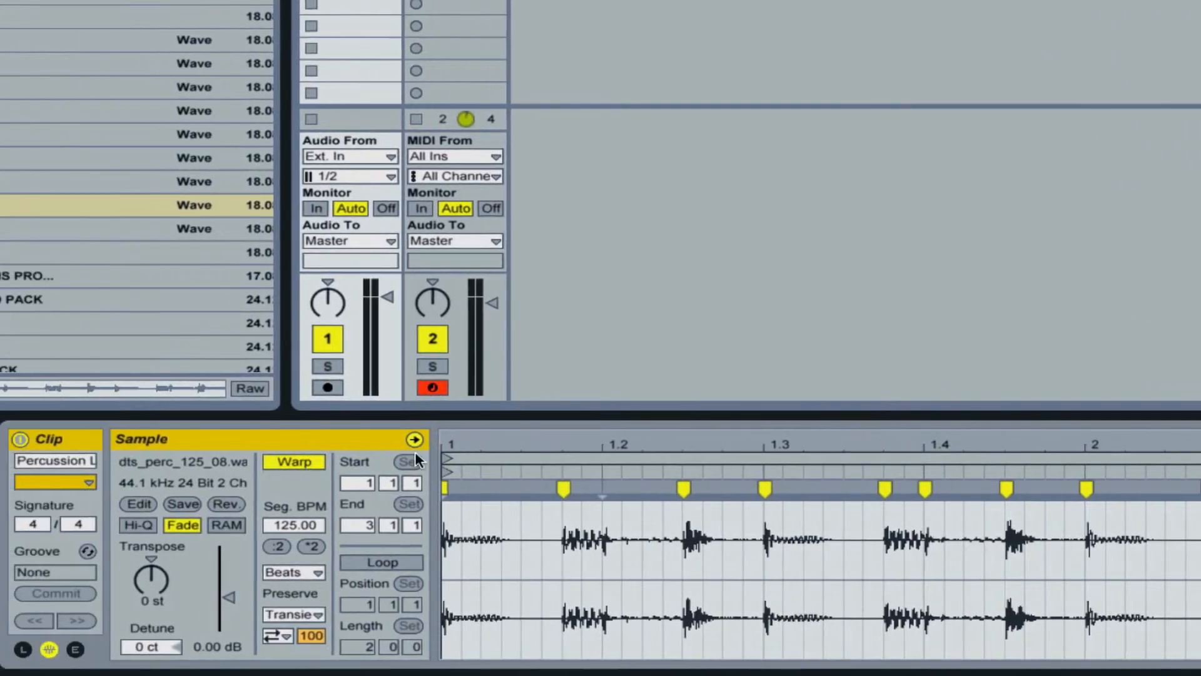
Slice the percussion loop to a new MIDI track with one slice per transient and the Built-in slicing preset.
right_click(448, 486)
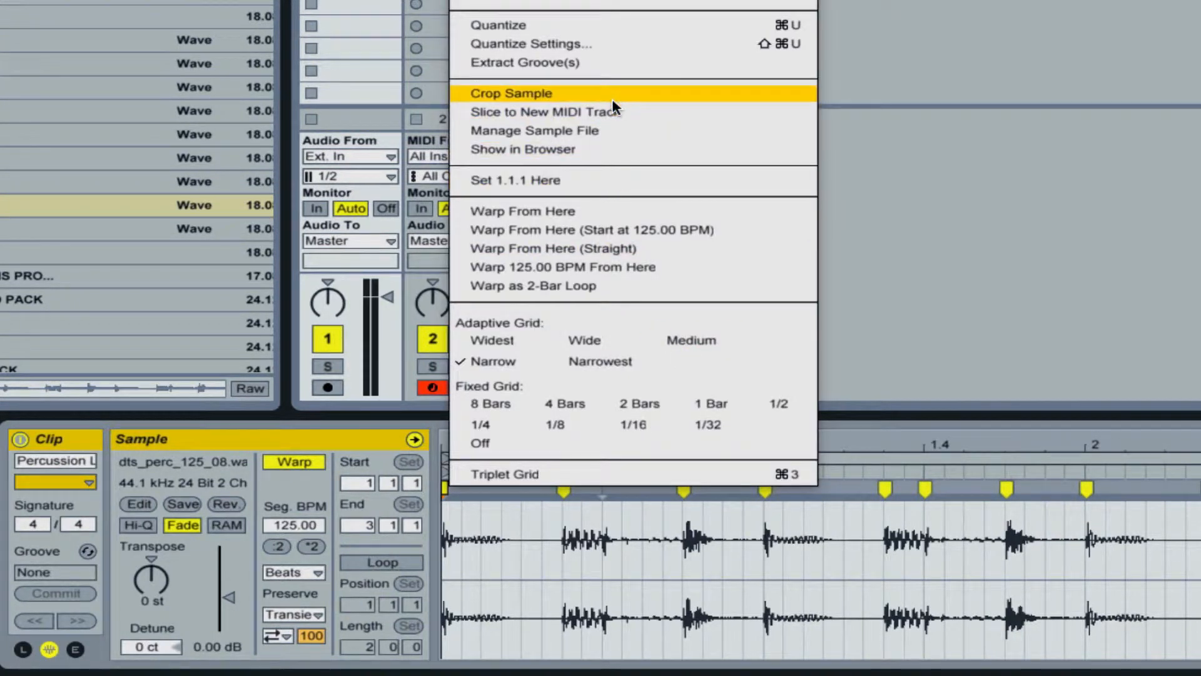
click(550, 113)
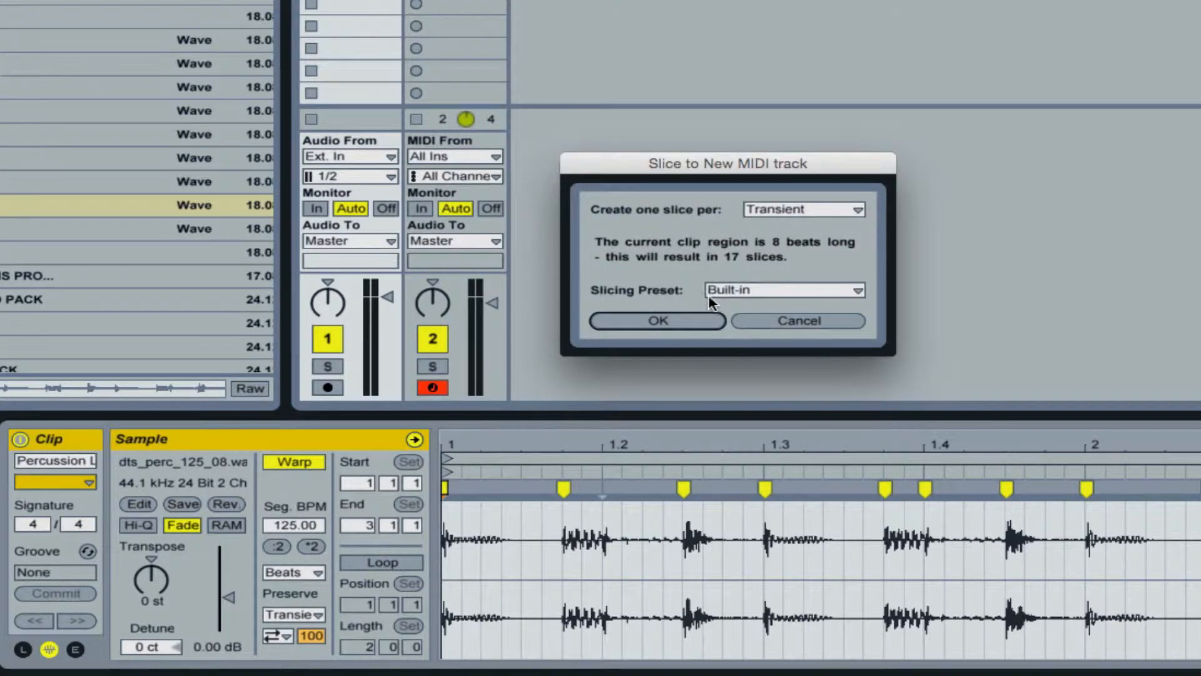
click(631, 317)
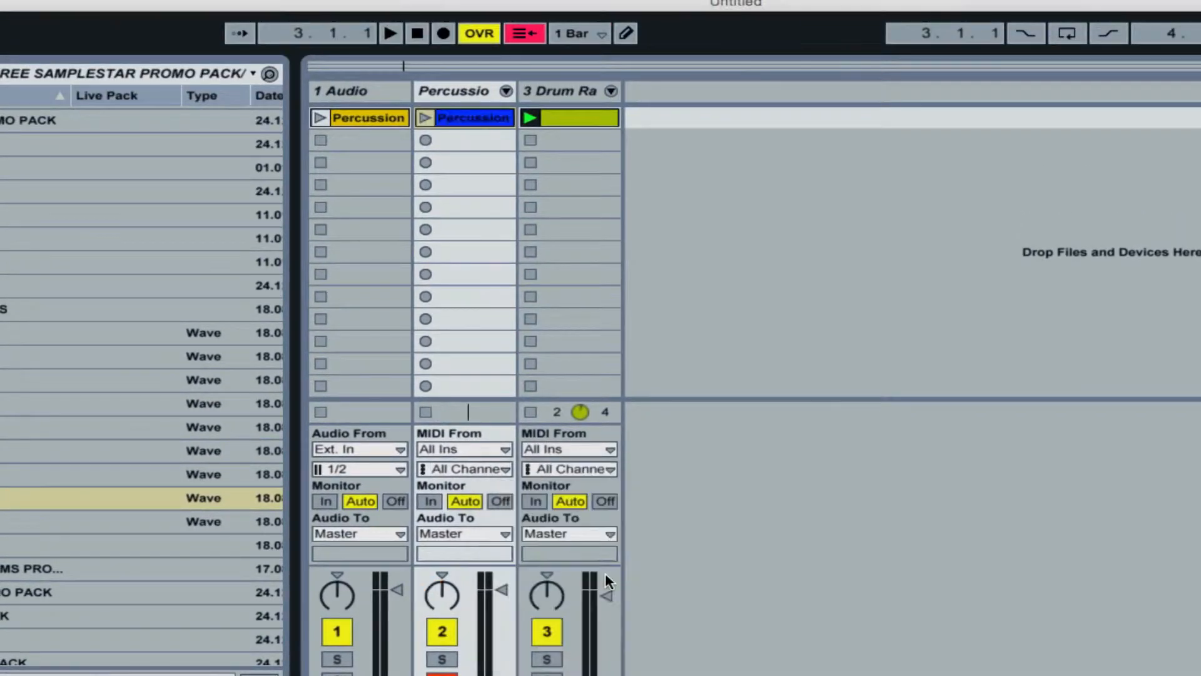
Color the sliced percussion MIDI clip green and delete the original percussion audio track.
right_click(469, 118)
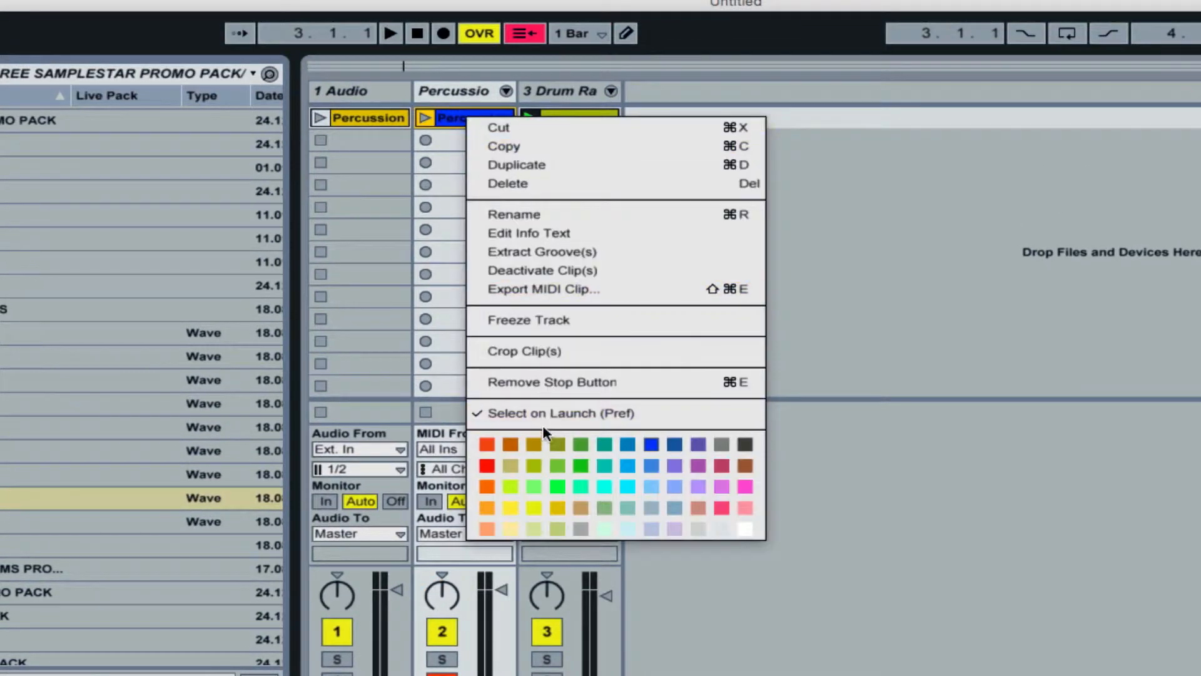
click(557, 486)
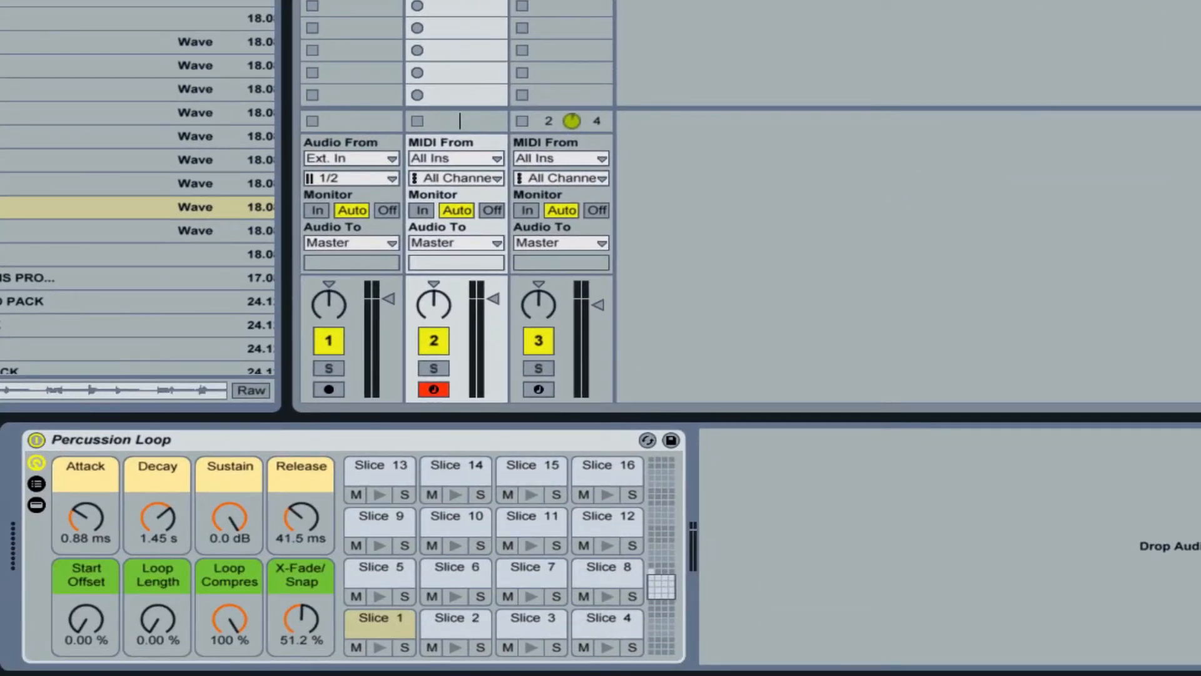
click(352, 5)
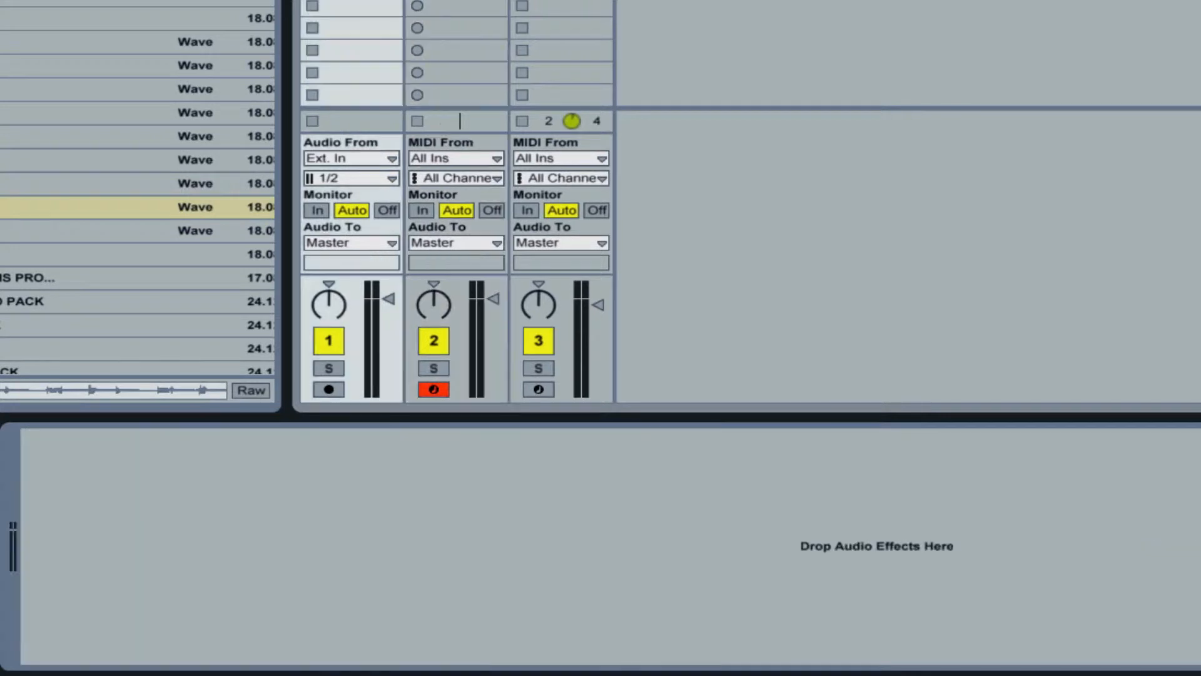
key(Delete)
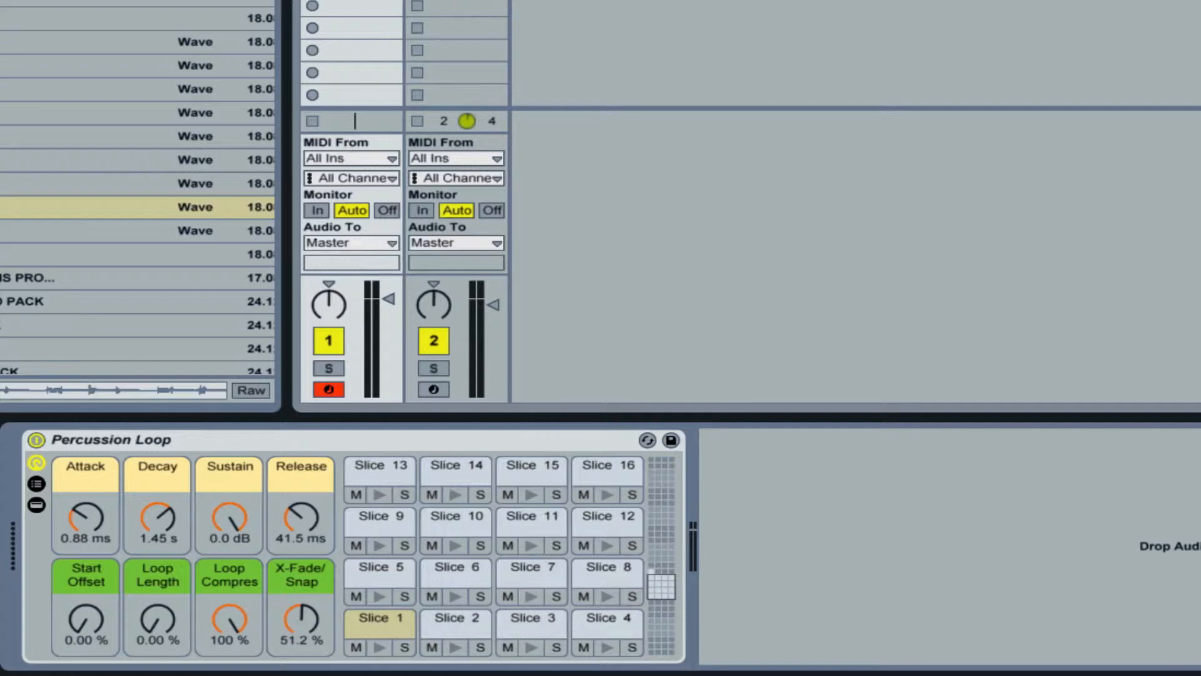
Turn on looping for the sliced percussion MIDI clip and return to its Percussion Loop rack.
key(space)
key(shift+Tab)
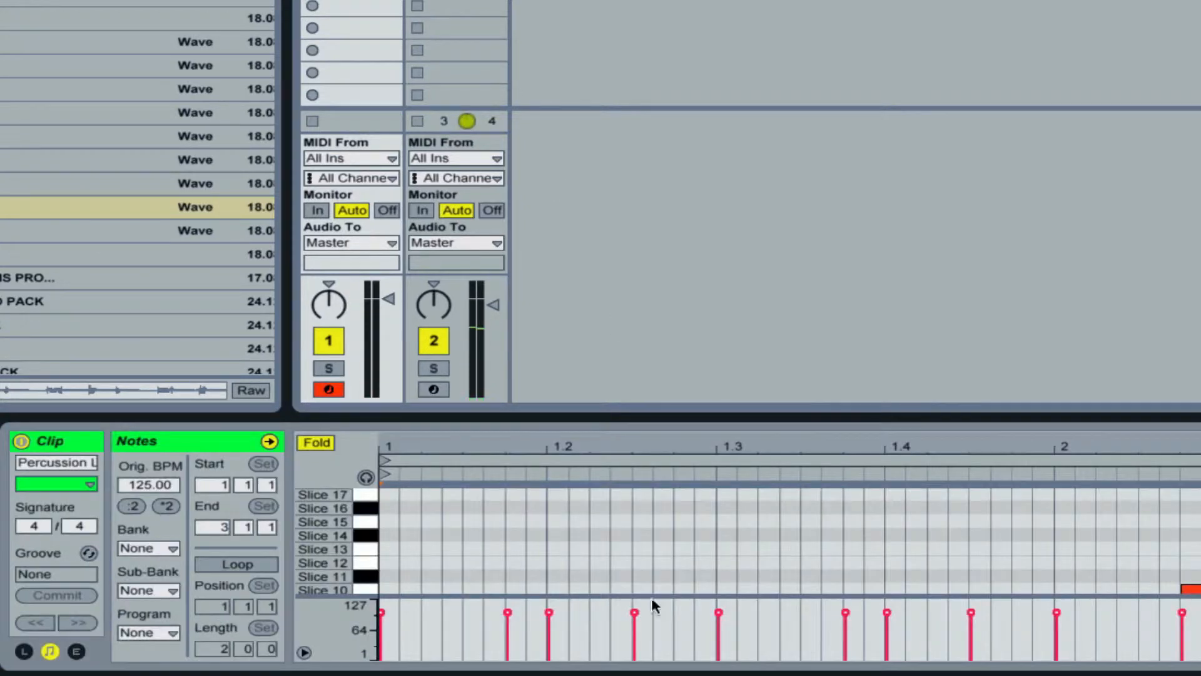
click(237, 564)
key(shift+Tab)
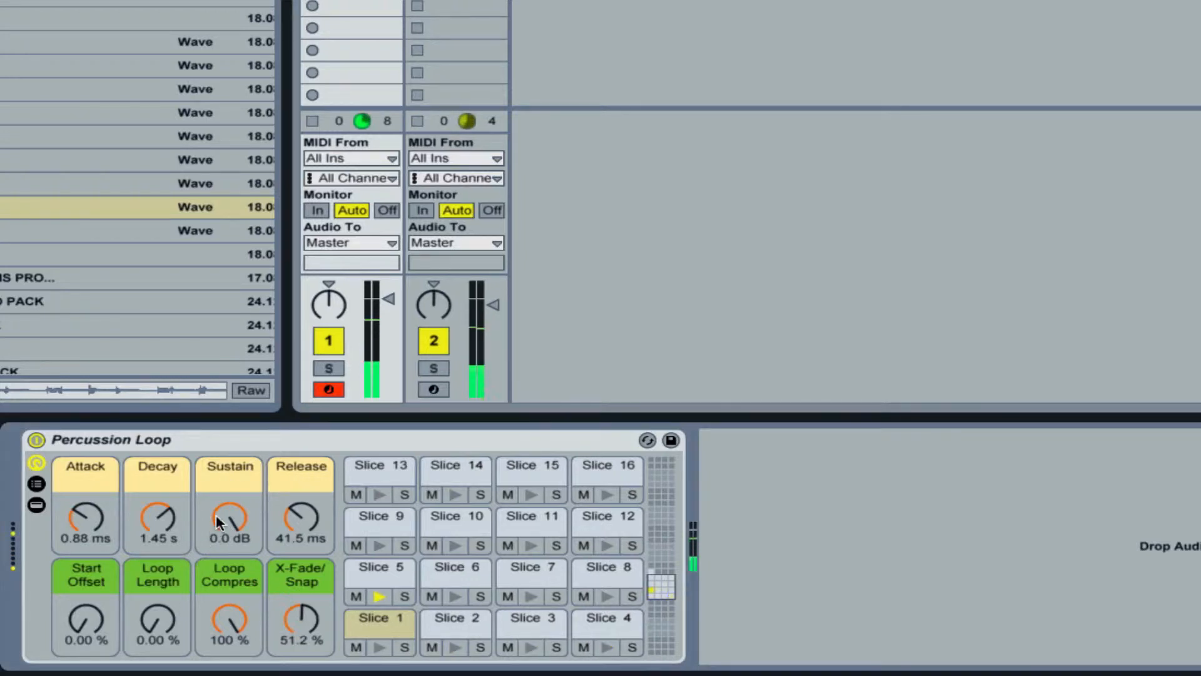
Lower the Percussion Loop rack's Sustain to -inf dB and shorten its Decay.
drag(216, 514, 216, 563)
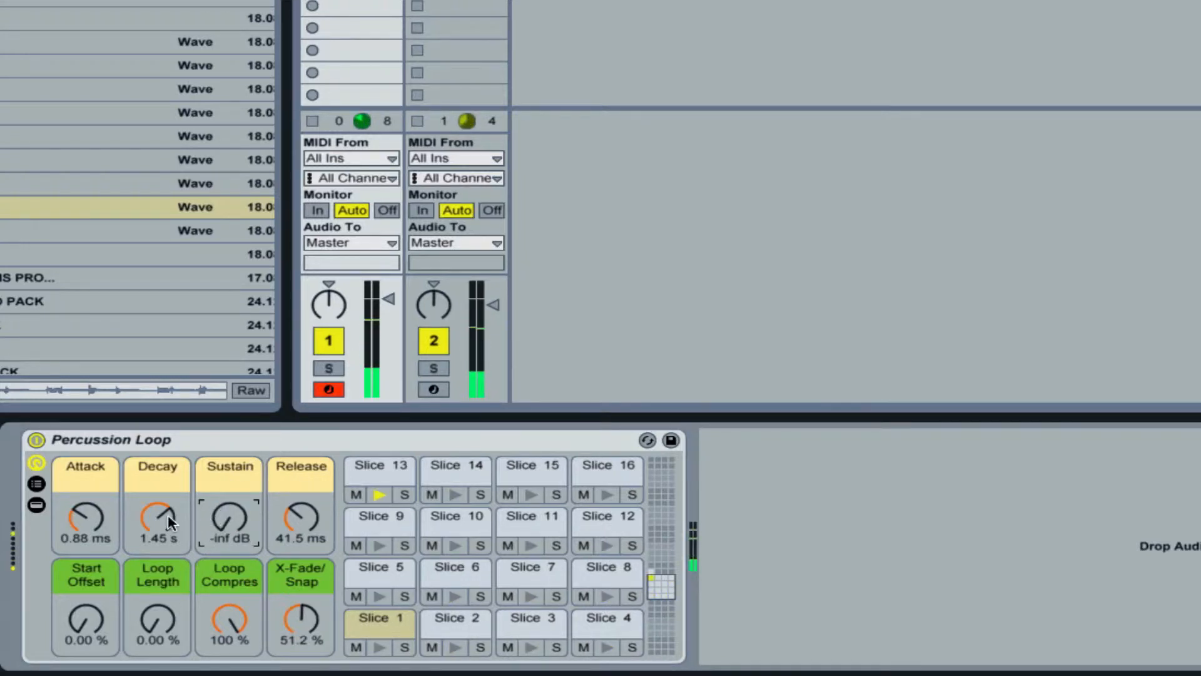
drag(167, 514, 168, 574)
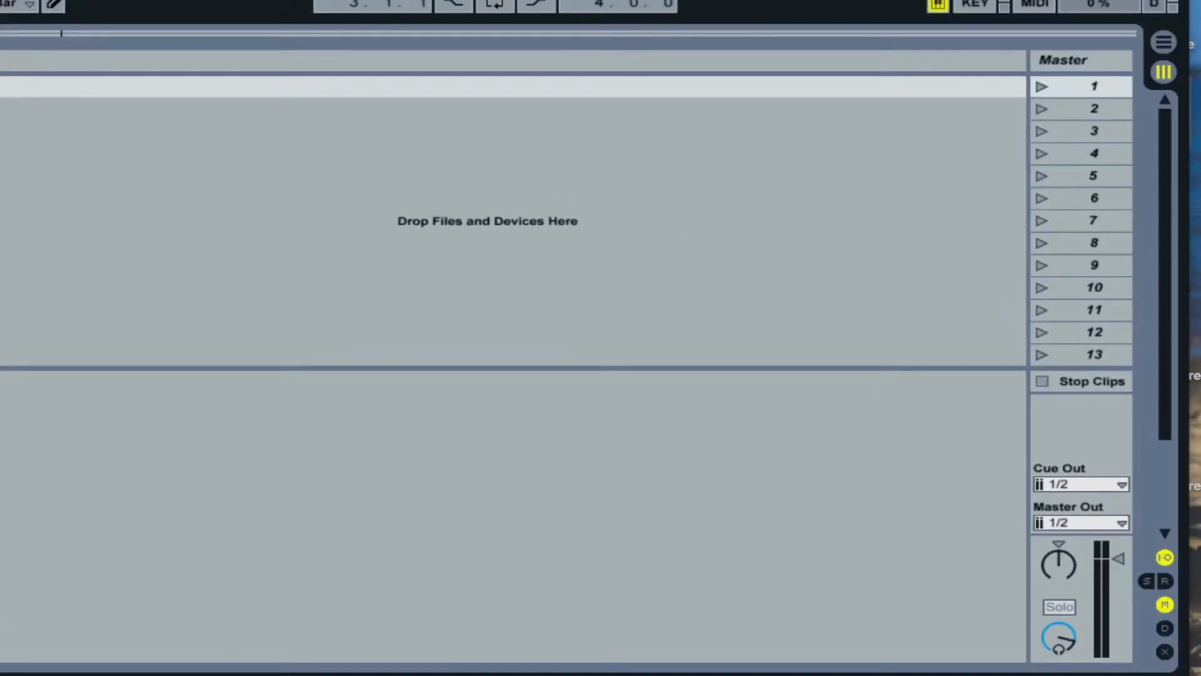
Insert a new return track and show the return tracks in the session mixer.
right_click(942, 73)
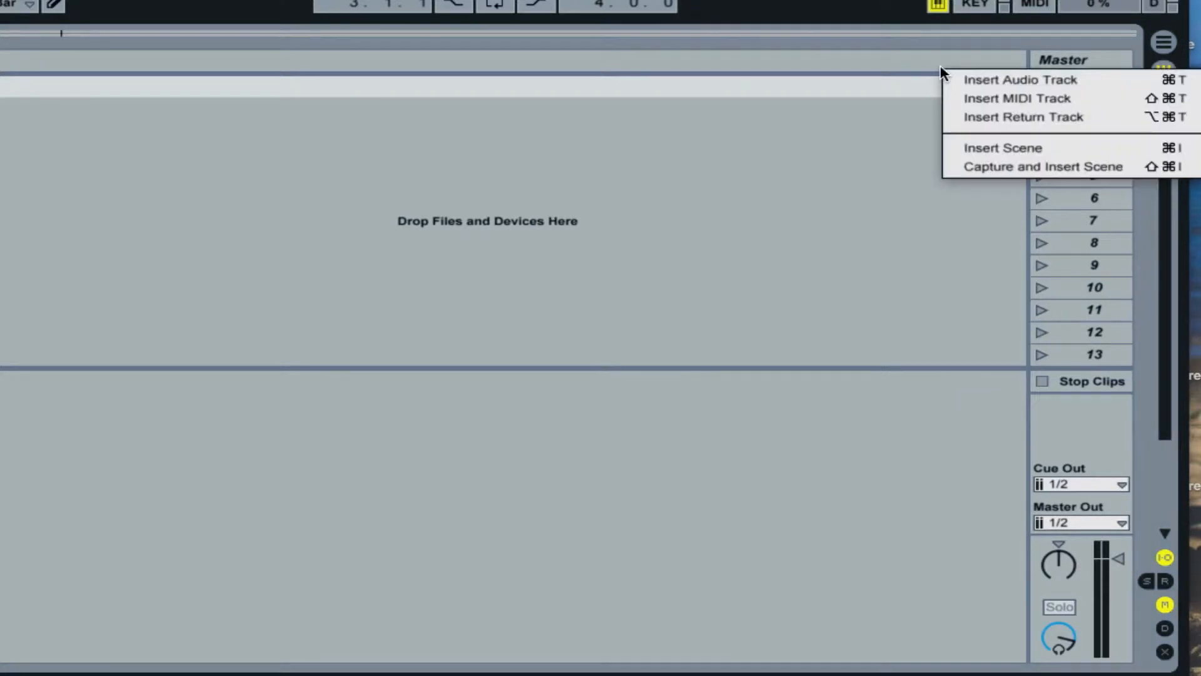
click(960, 115)
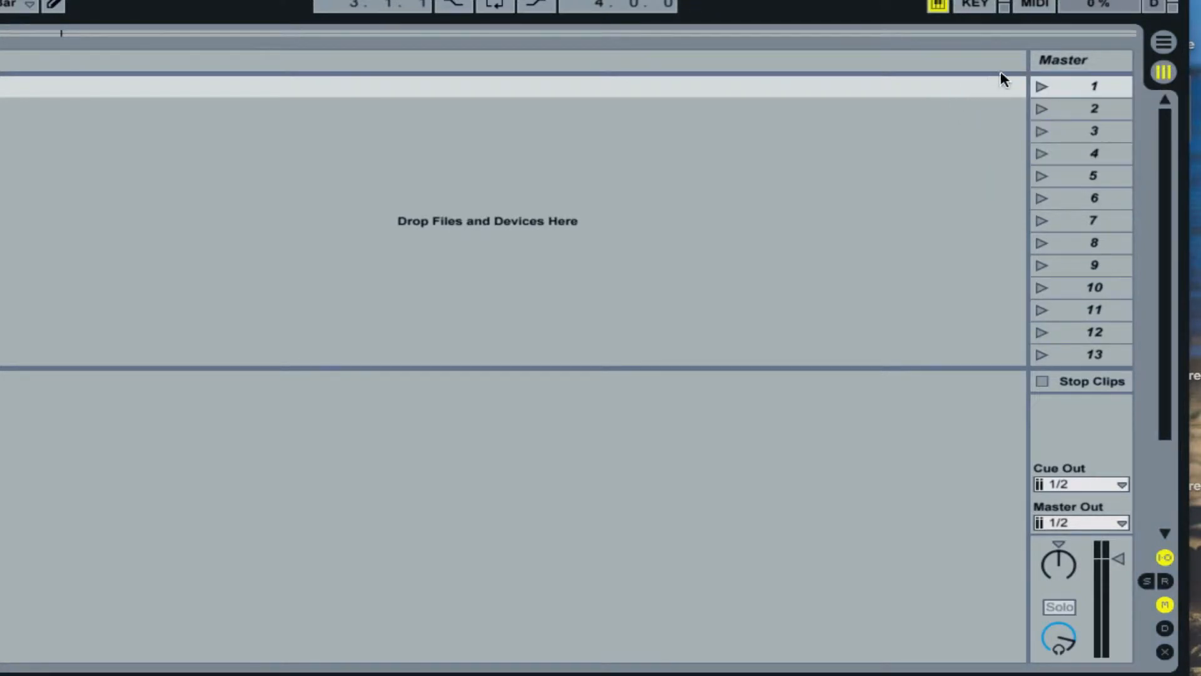
click(1159, 581)
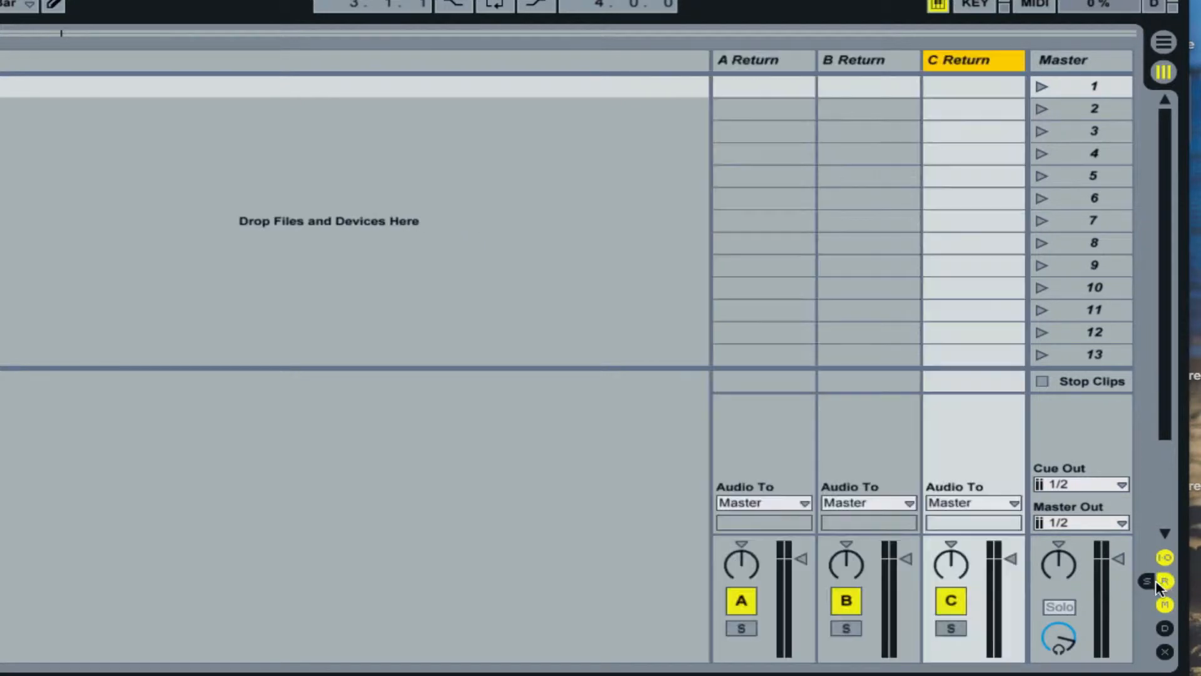
With the sends shown, delete return tracks A and B and rename the remaining return track Reverb.
click(799, 61)
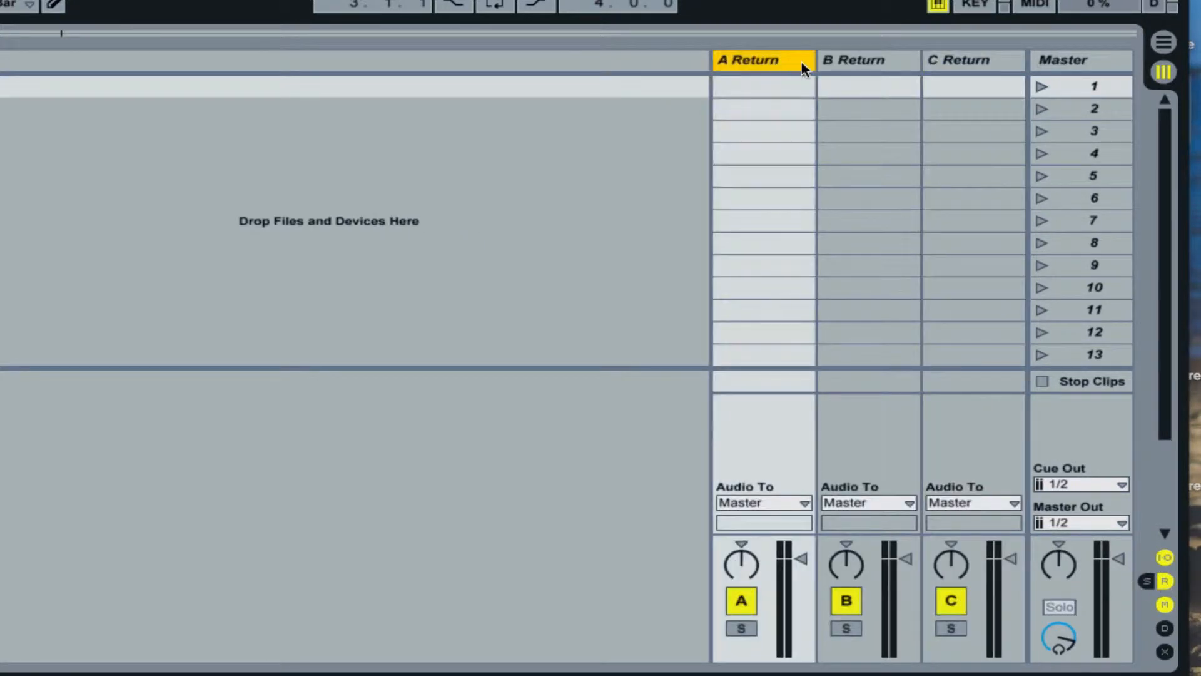
click(1146, 581)
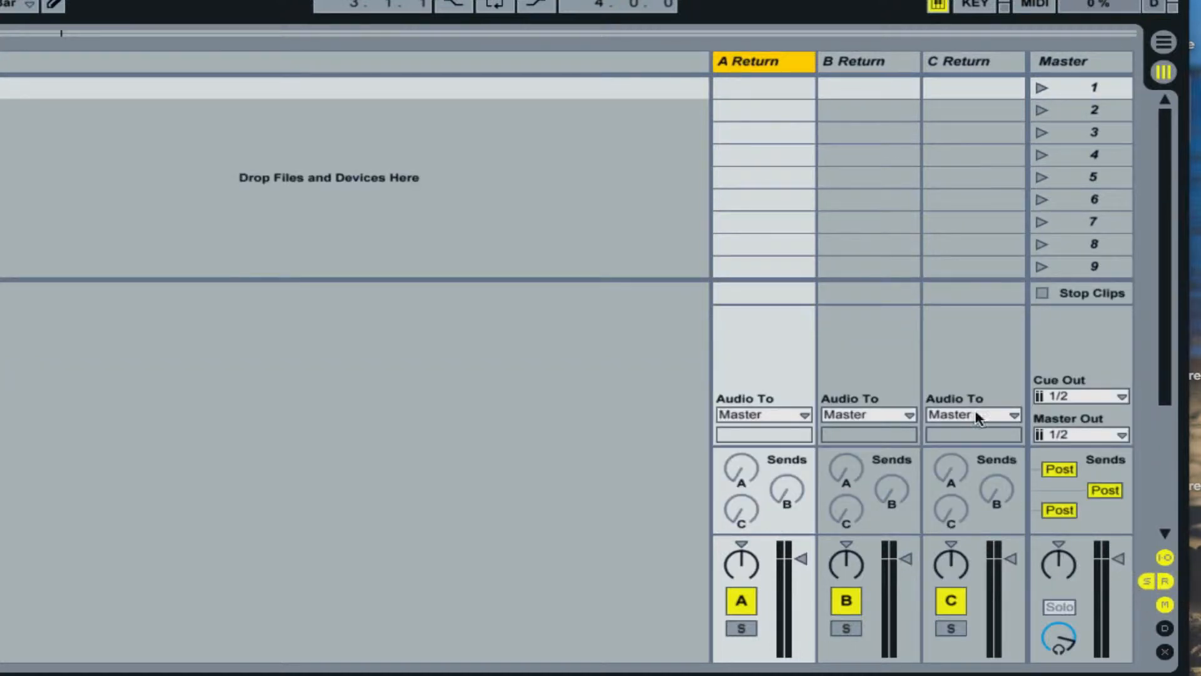
click(859, 63)
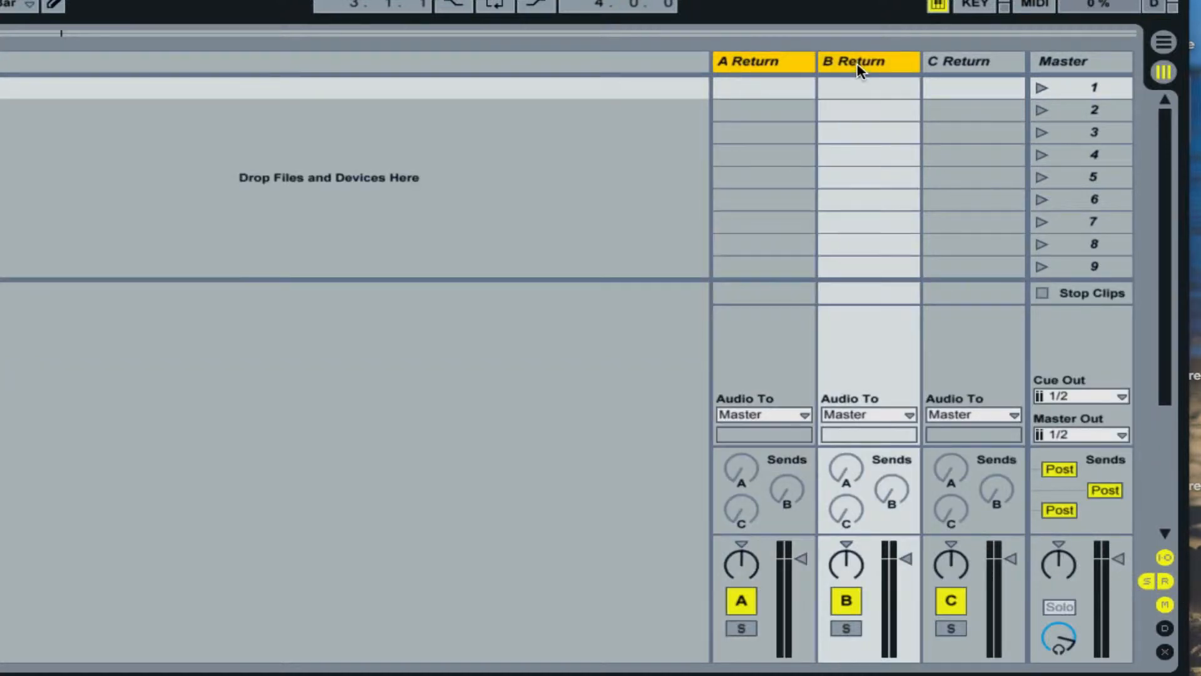
key(Delete)
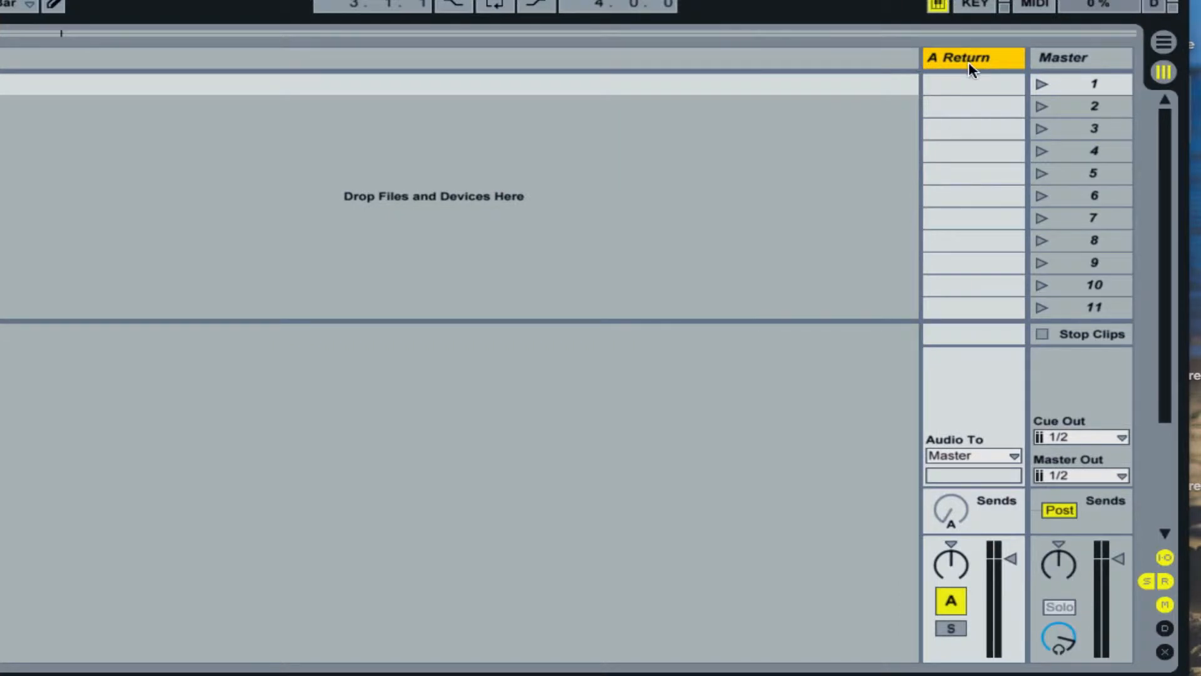
text(Ra)
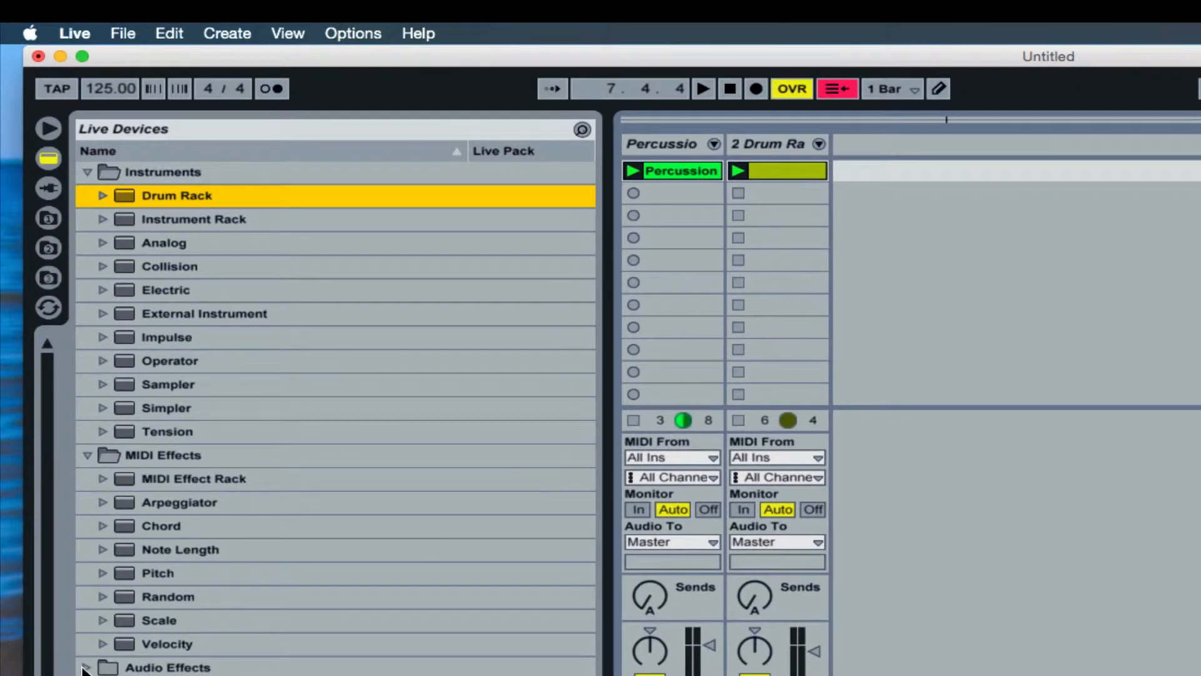
Add the Reverb audio effect to the return track.
click(85, 668)
scroll(335, 596, down, 4)
click(104, 555)
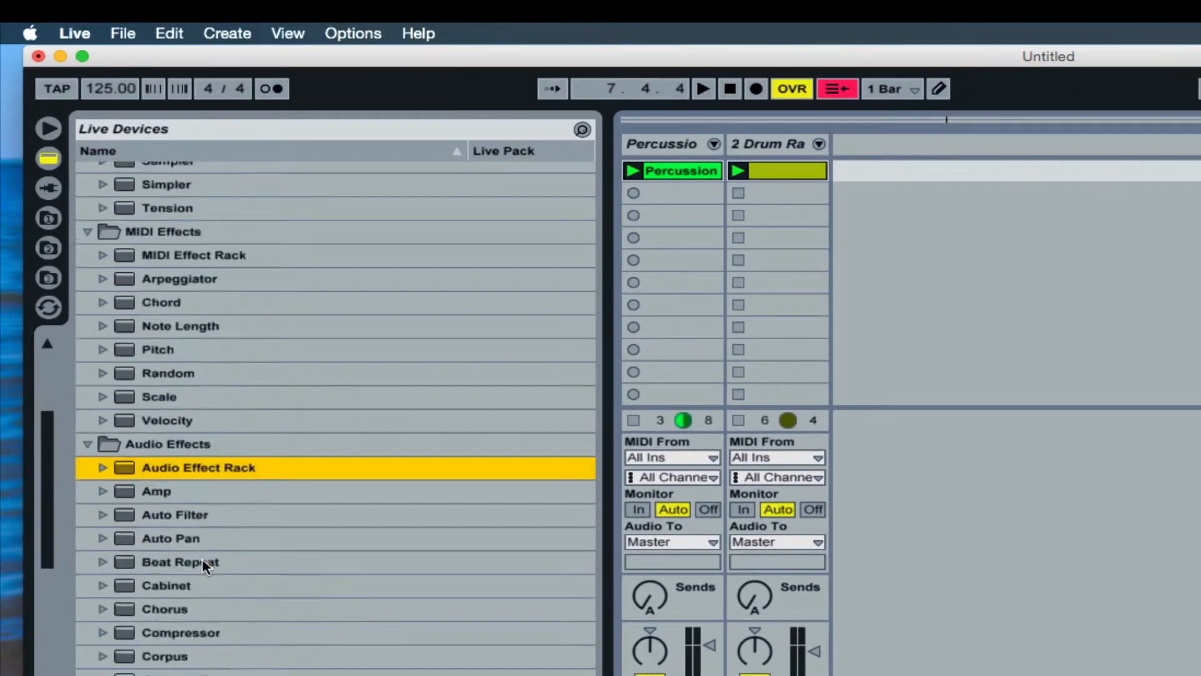
scroll(206, 566, down, 10)
scroll(201, 606, down, 3)
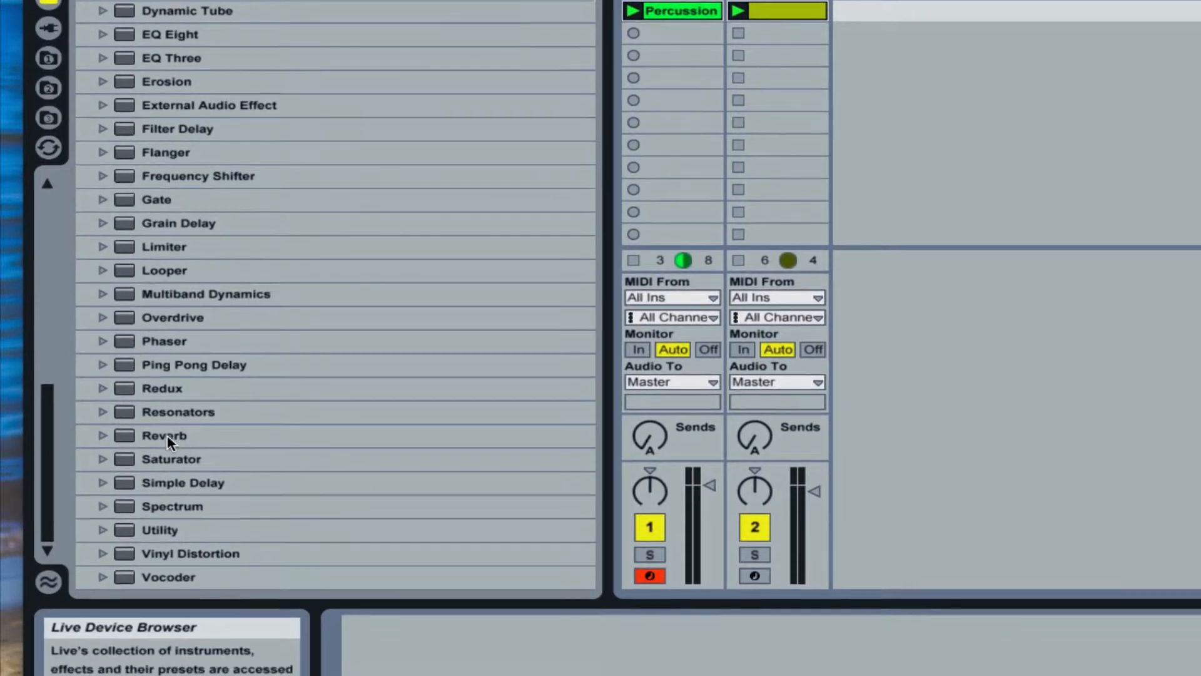
click(166, 595)
drag(560, 490, 557, 487)
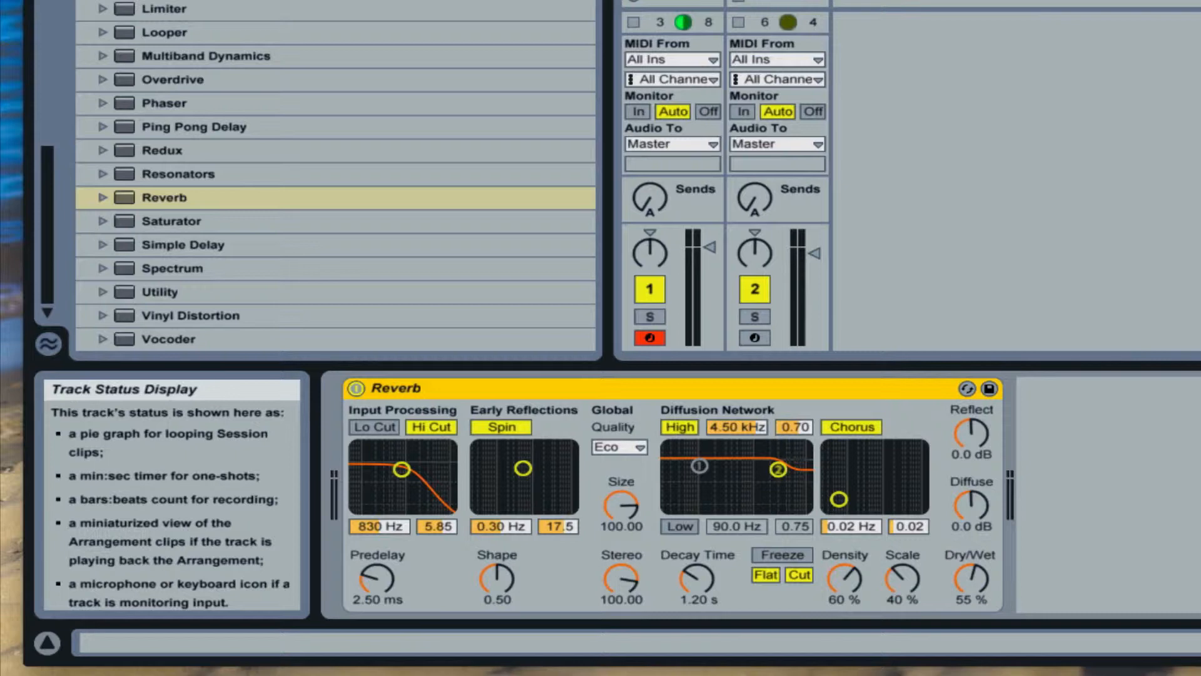
Add a Compressor and an Auto Filter after the Reverb on the return track.
scroll(212, 6, up, 4)
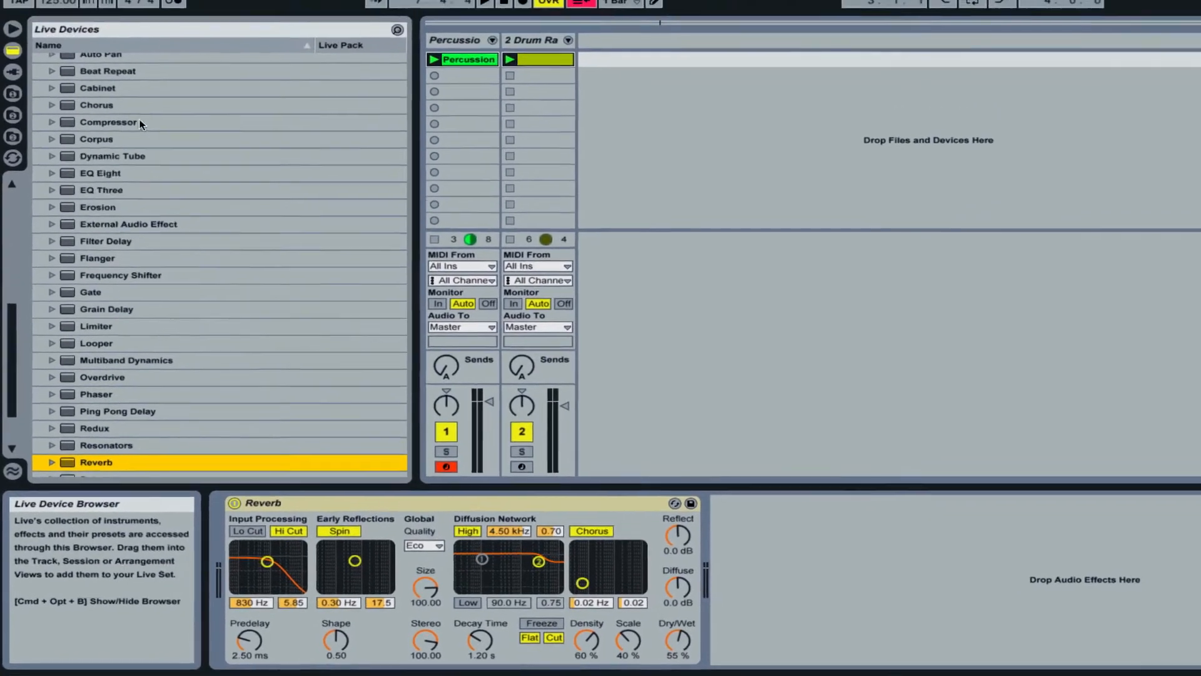
click(136, 142)
drag(751, 527, 750, 526)
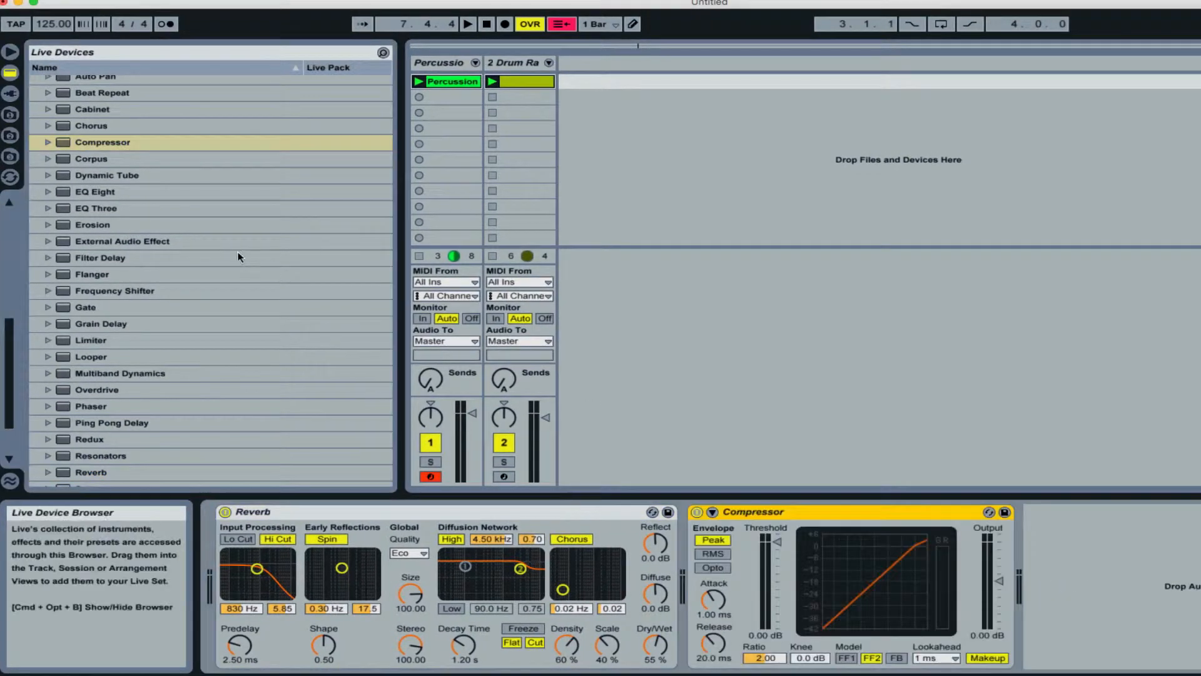
scroll(237, 251, up, 6)
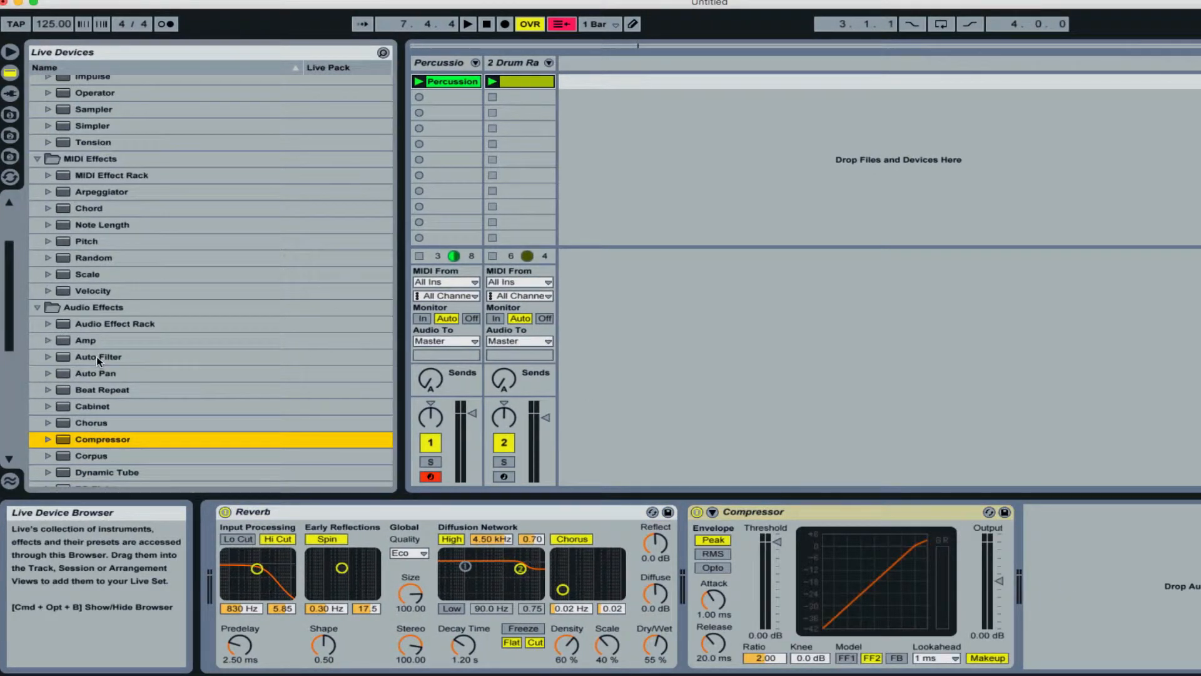
drag(94, 357, 1107, 576)
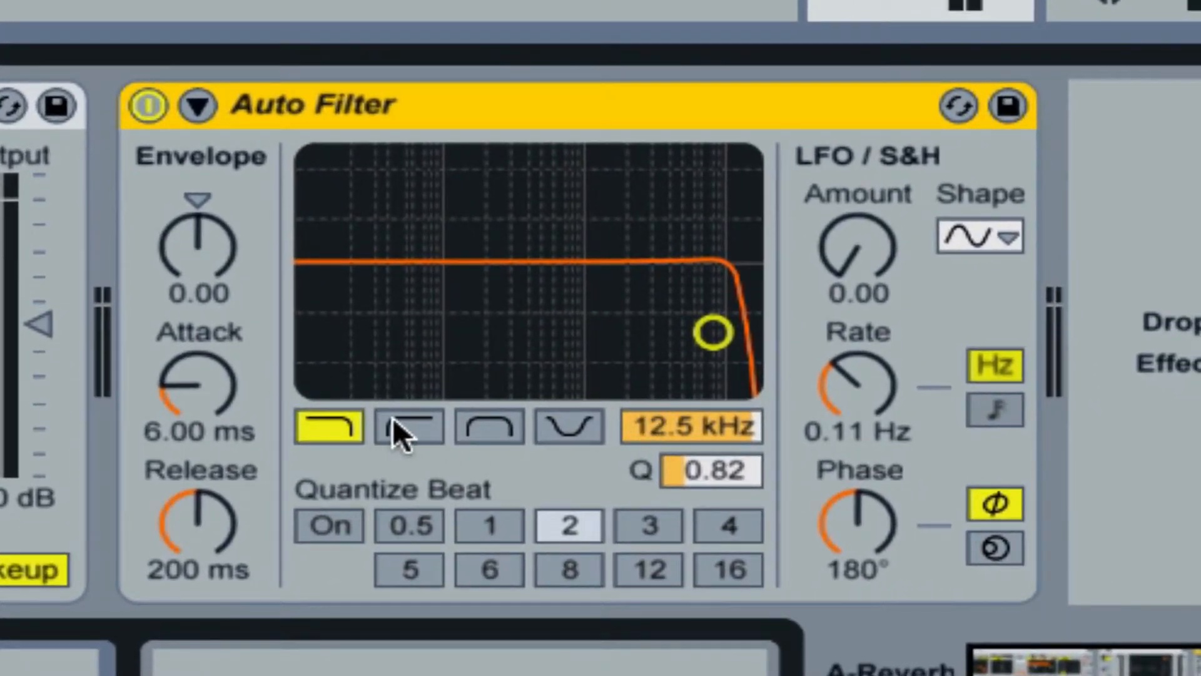
Switch the Auto Filter to high-pass and set its cutoff frequency to 80 Hz.
click(401, 426)
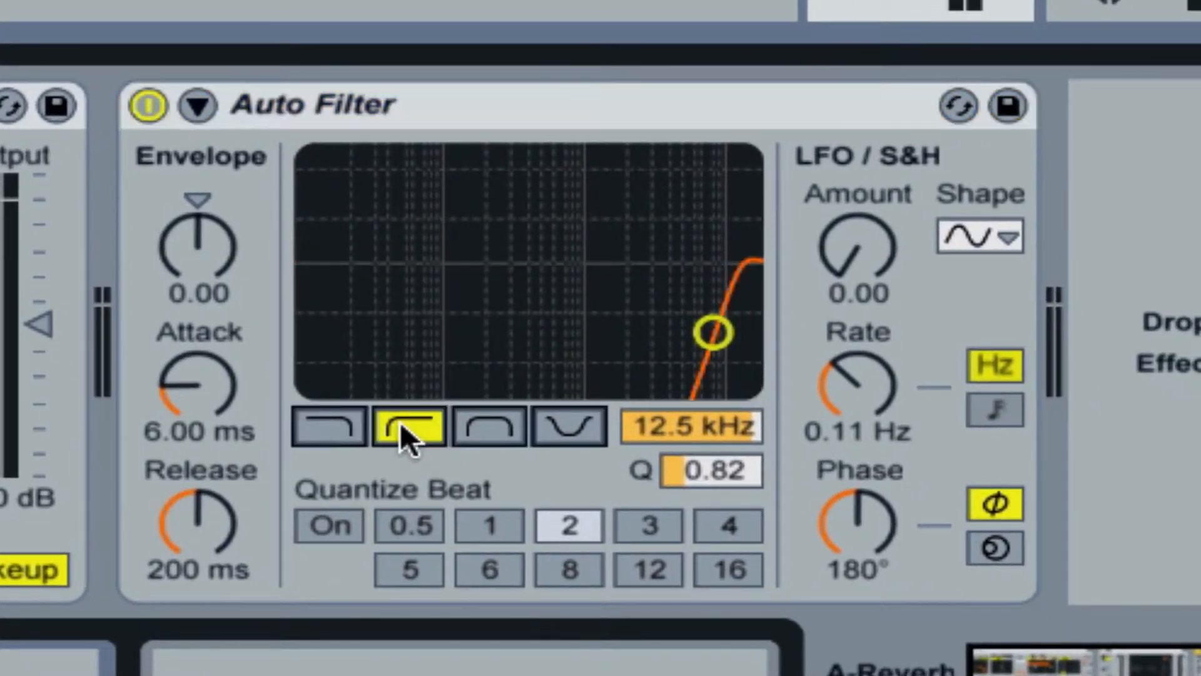
drag(670, 426, 670, 497)
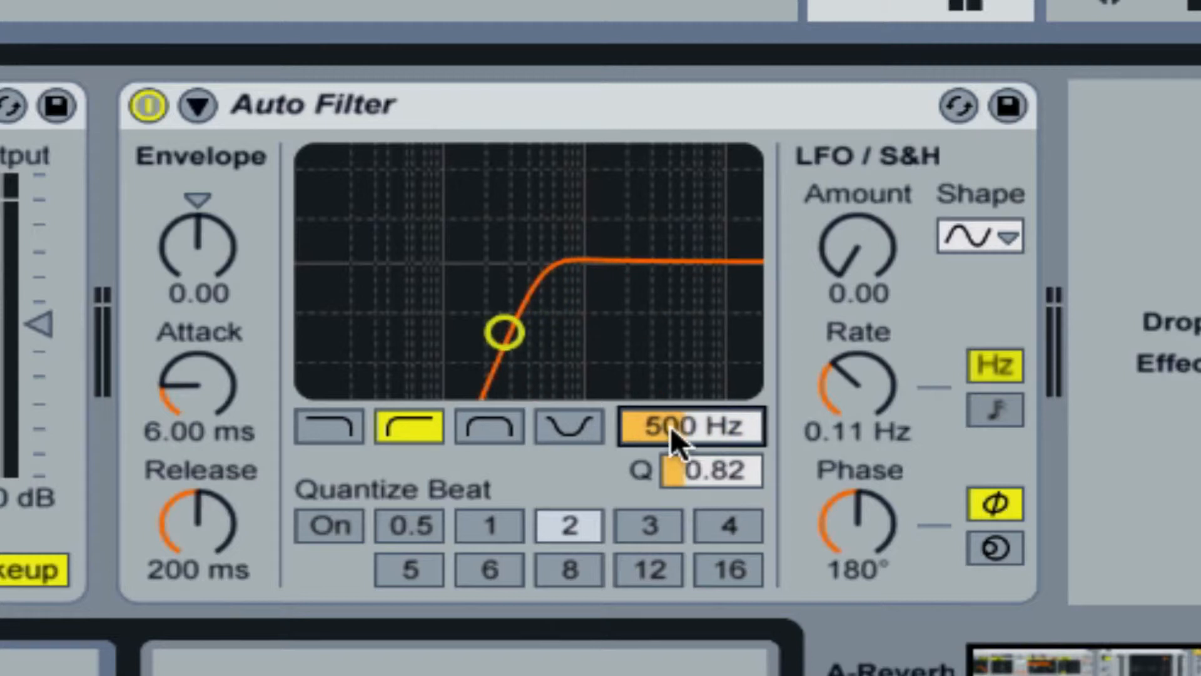
drag(671, 426, 670, 475)
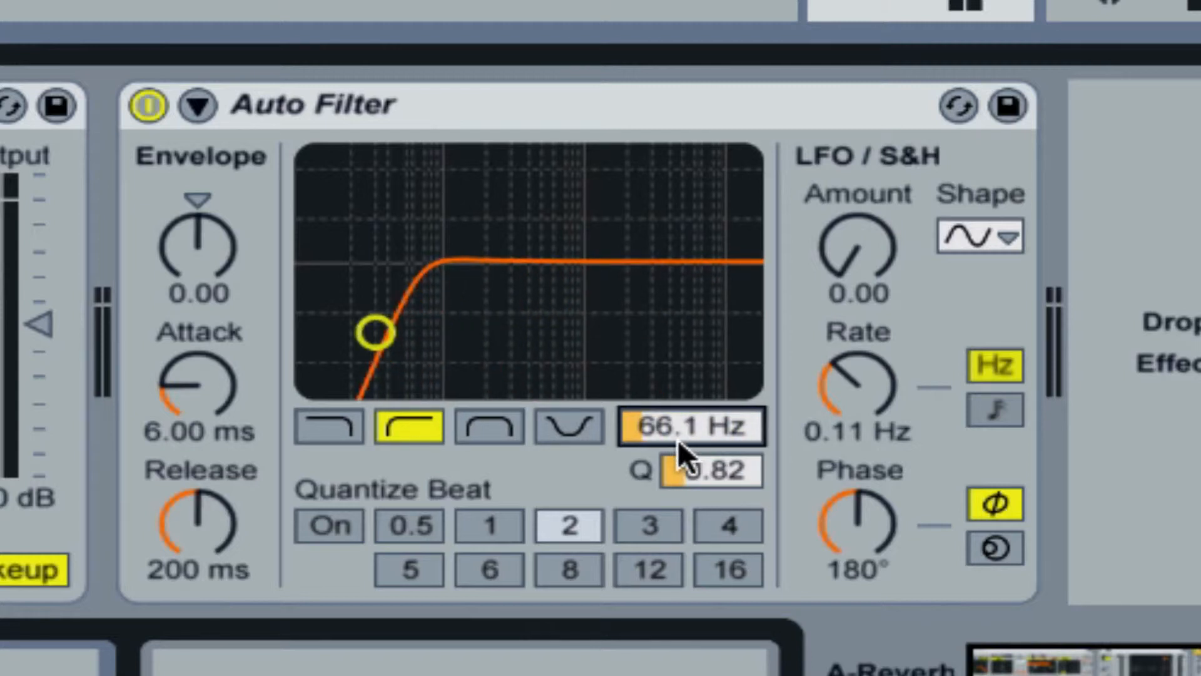
text(80.00)
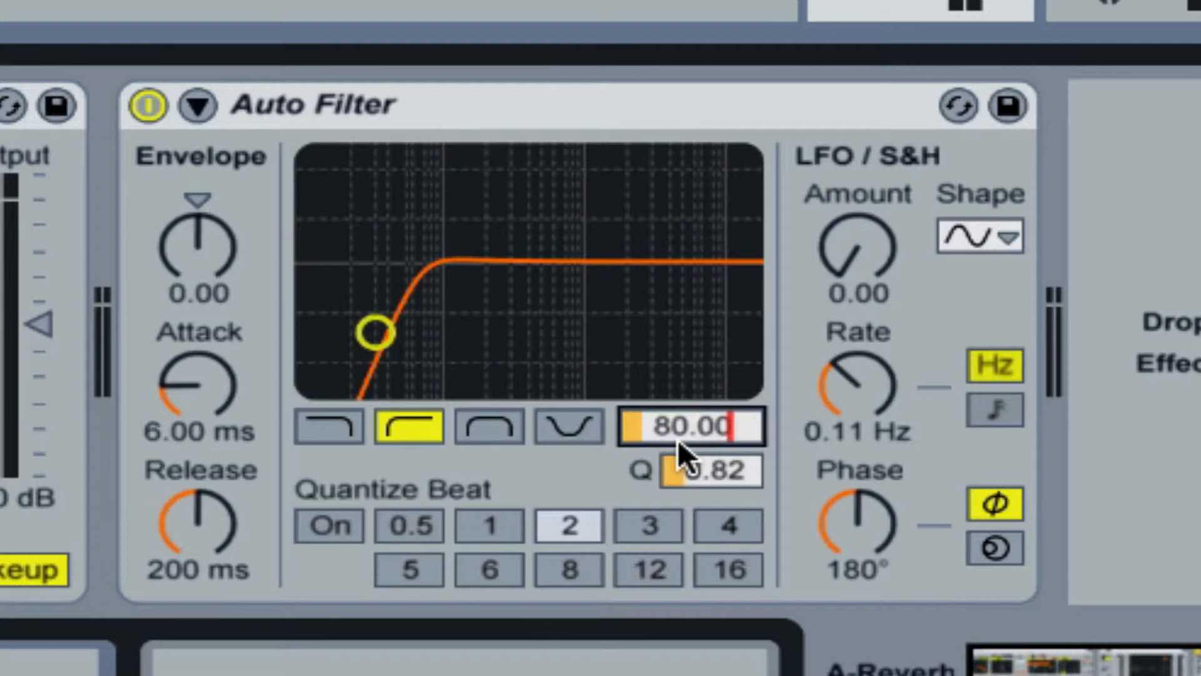
key(Return)
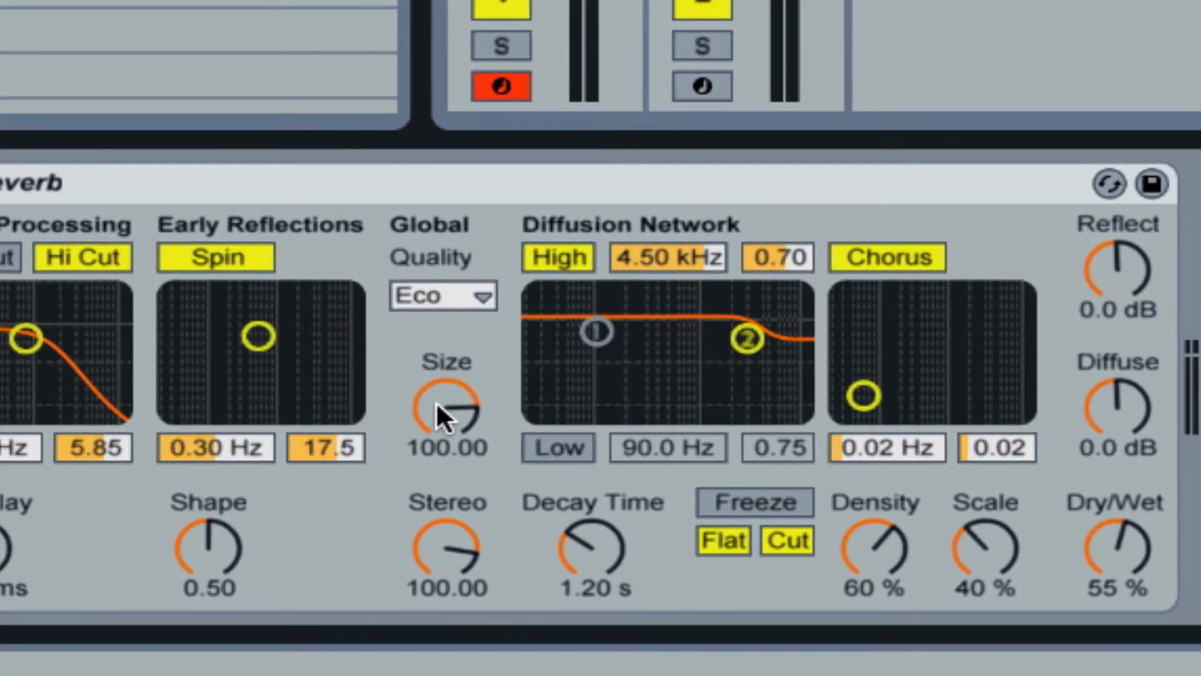
Set the Reverb's Dry/Wet to 24 %, Decay Time to 778 ms, Size to 15.22 and Quality to High.
drag(1124, 549, 1123, 598)
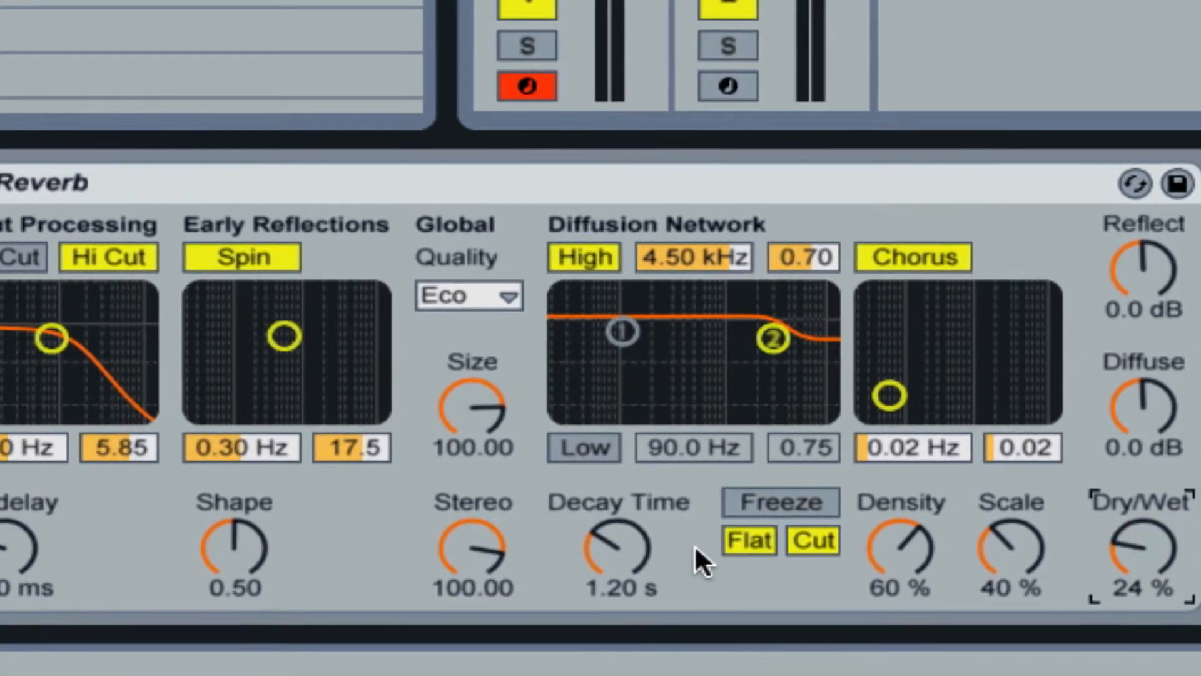
mouse_move(729, 541)
mouse_down()
mouse_move(730, 578)
mouse_move(729, 564)
mouse_up()
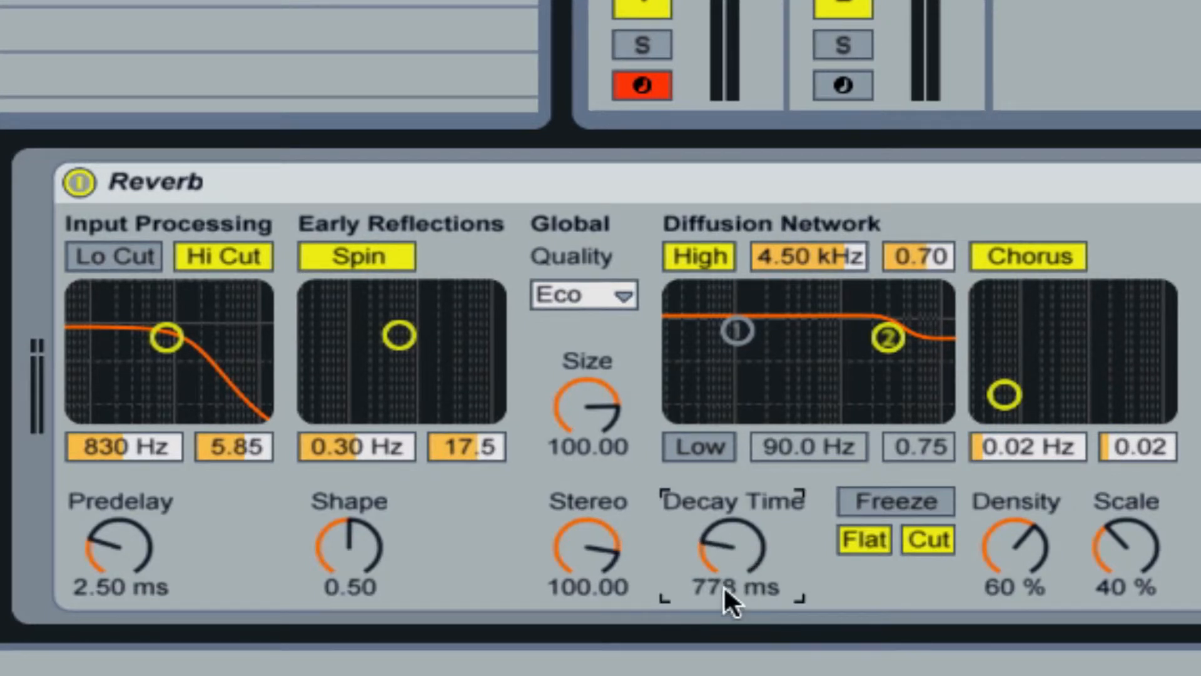
drag(550, 404, 551, 450)
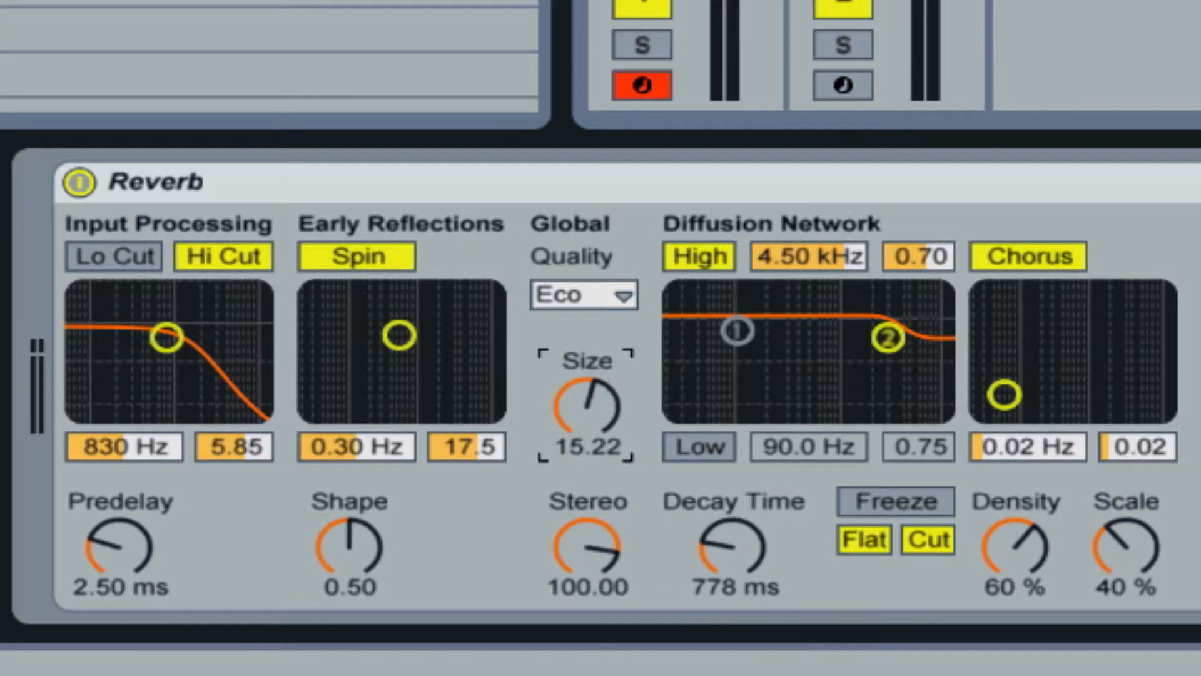
click(587, 289)
click(601, 399)
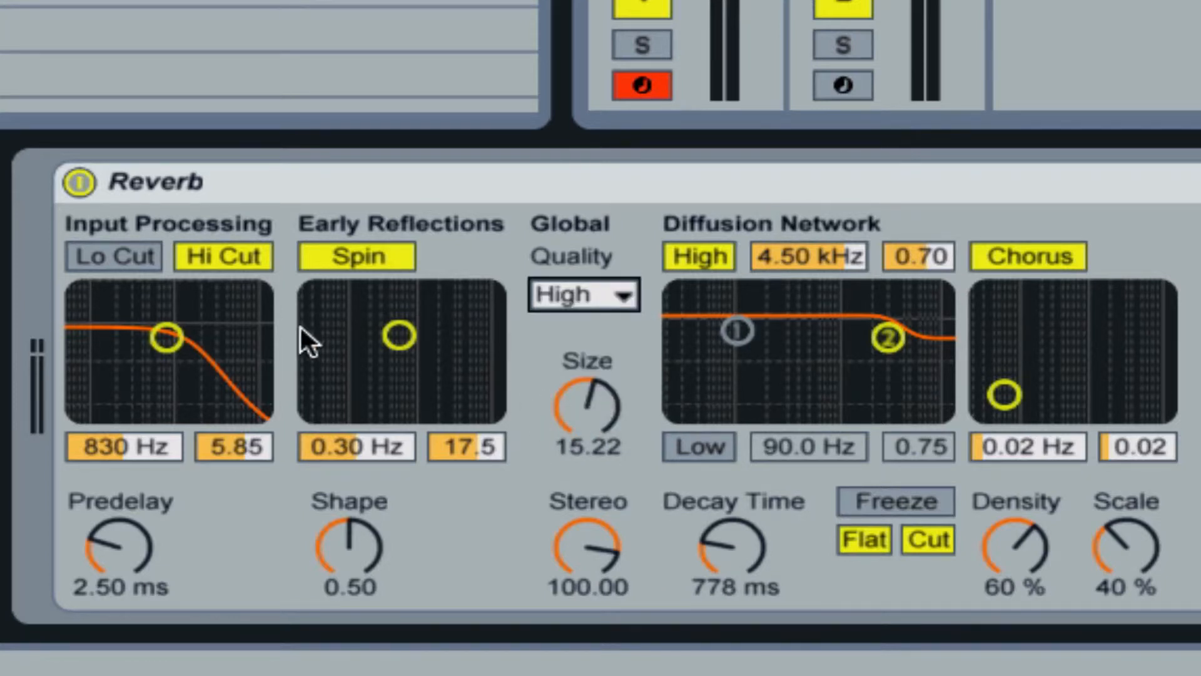
Raise the Reverb's input filter frequency with a bandwidth of 5.81, and set Reflect to -3.3 dB and Diffuse to 2.0 dB.
click(167, 337)
drag(167, 337, 179, 338)
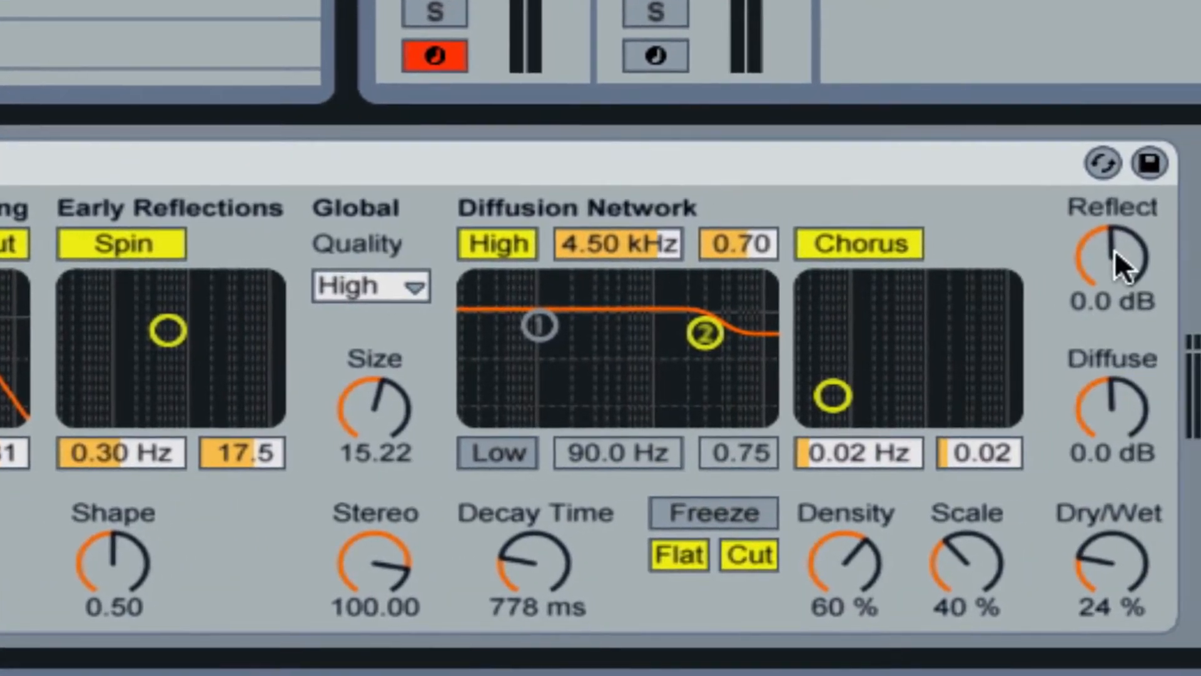
drag(1135, 258, 1135, 278)
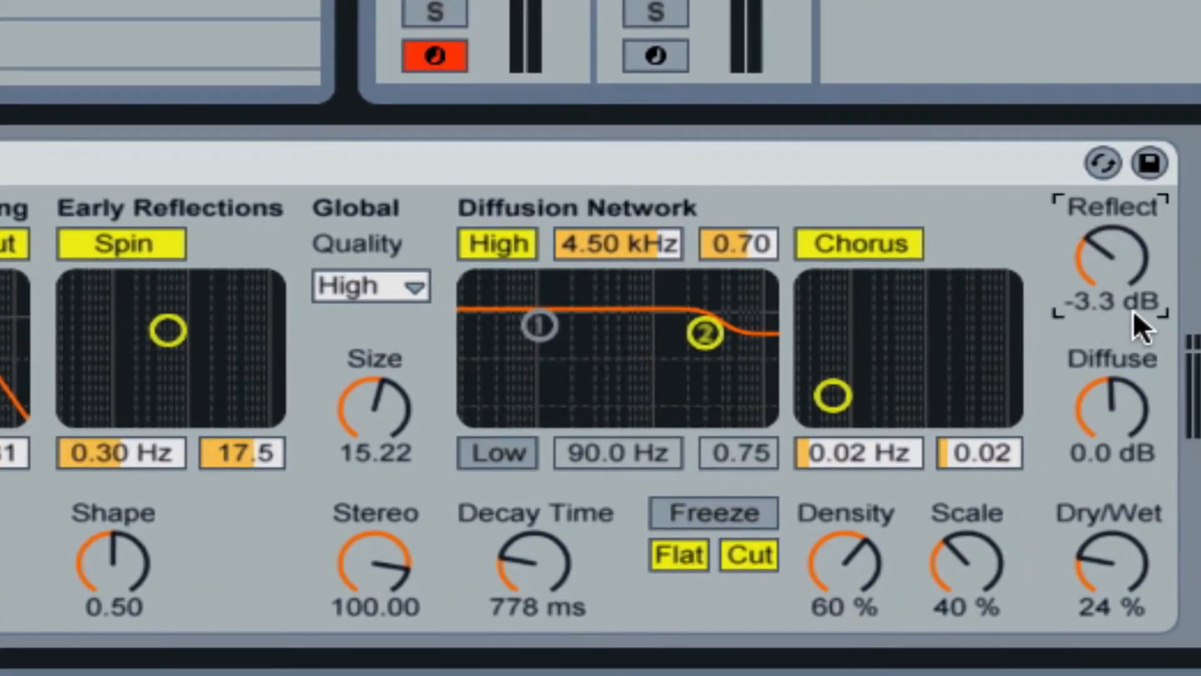
drag(1106, 425, 1106, 413)
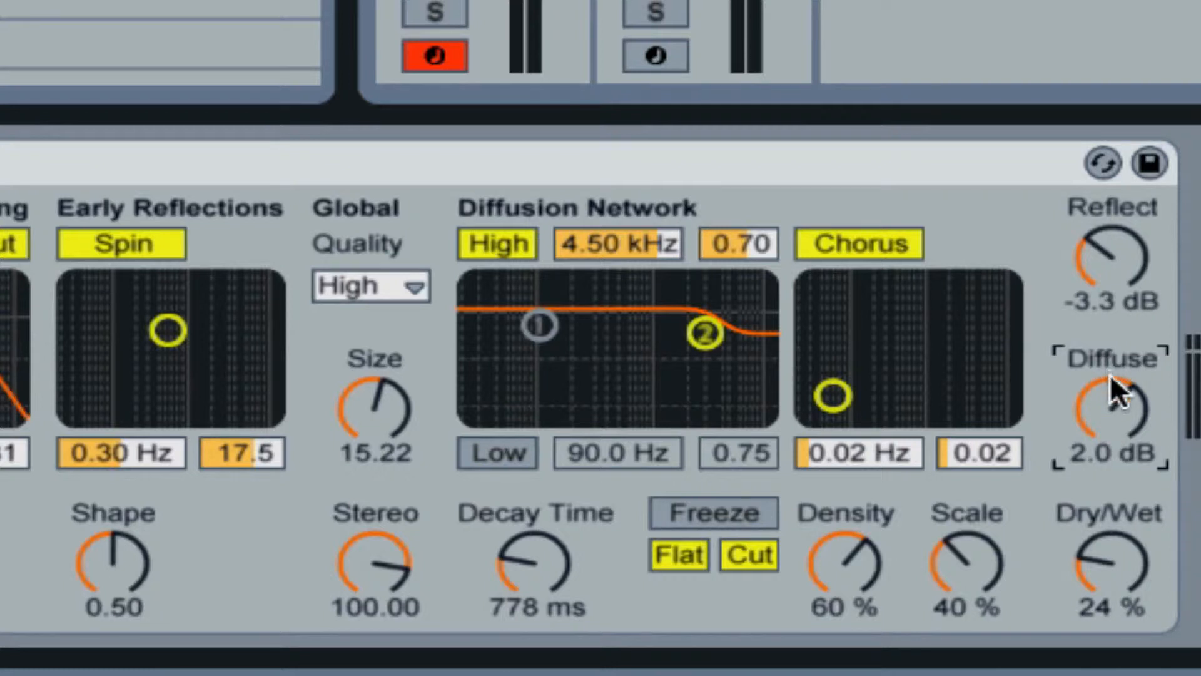
Set the Reverb's Diffuse to 3.0 dB and raise the Percussion track's send A to feed the return track.
drag(1124, 408, 1124, 399)
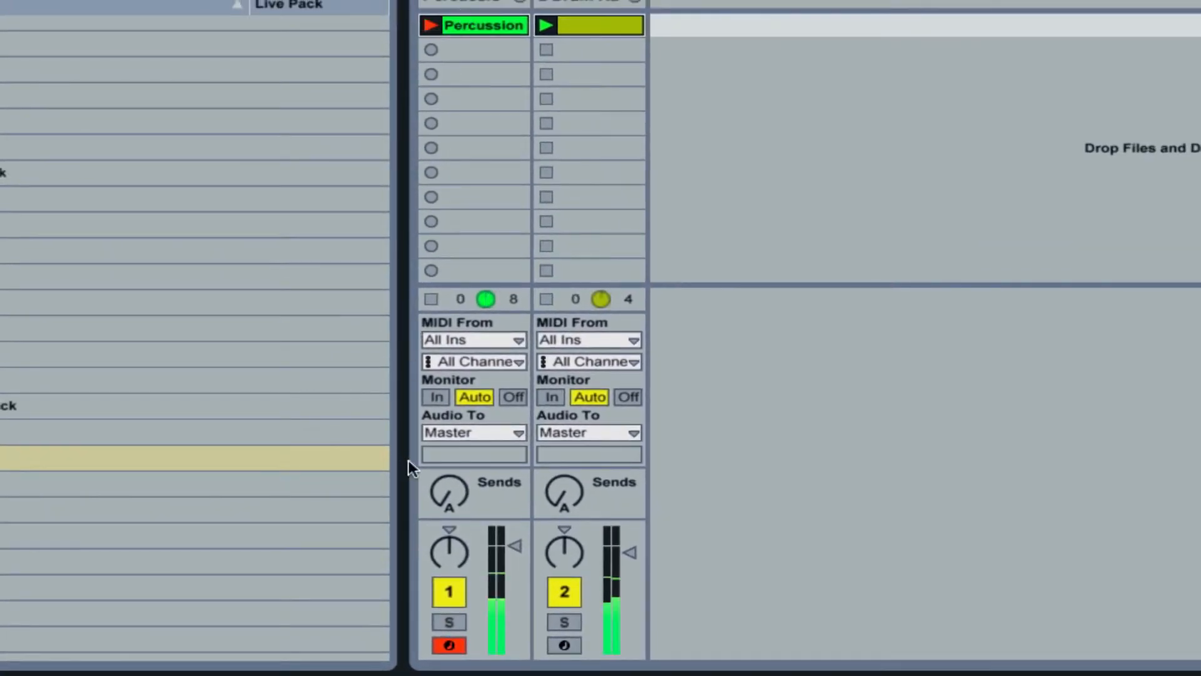
drag(442, 497, 441, 465)
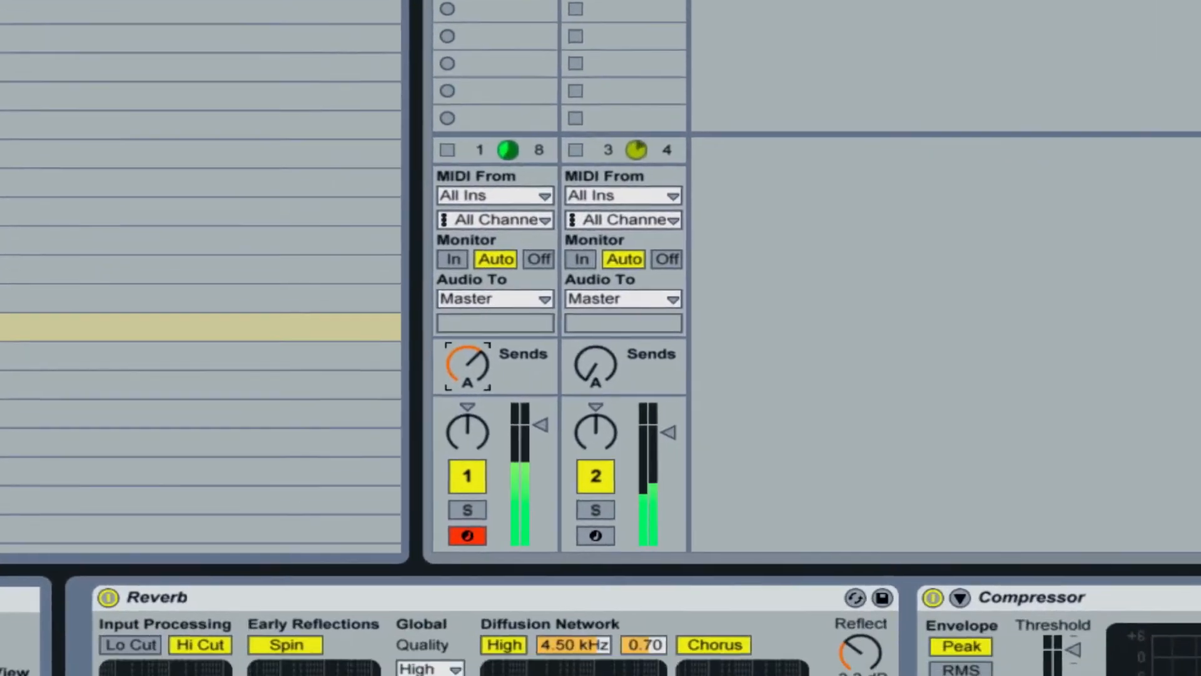
drag(467, 364, 467, 357)
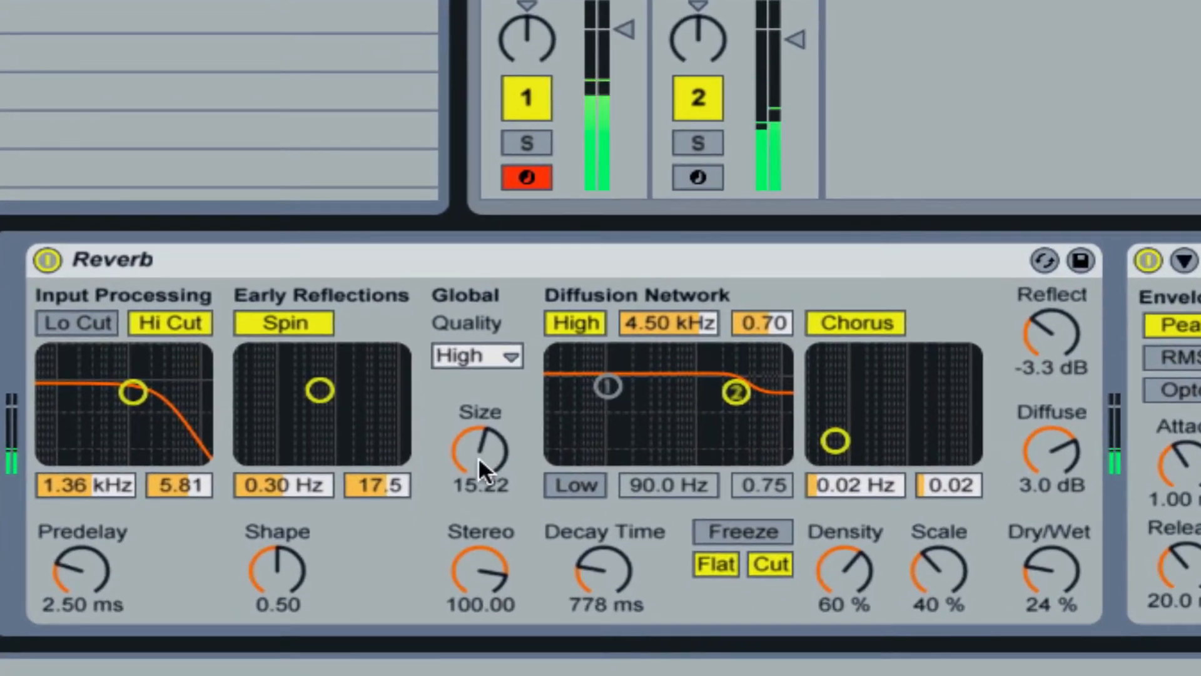
Set the Reverb's Size to 3.29, Decay Time to 932 ms and Dry/Wet to 42 %.
drag(478, 456, 478, 487)
drag(1057, 573, 1057, 550)
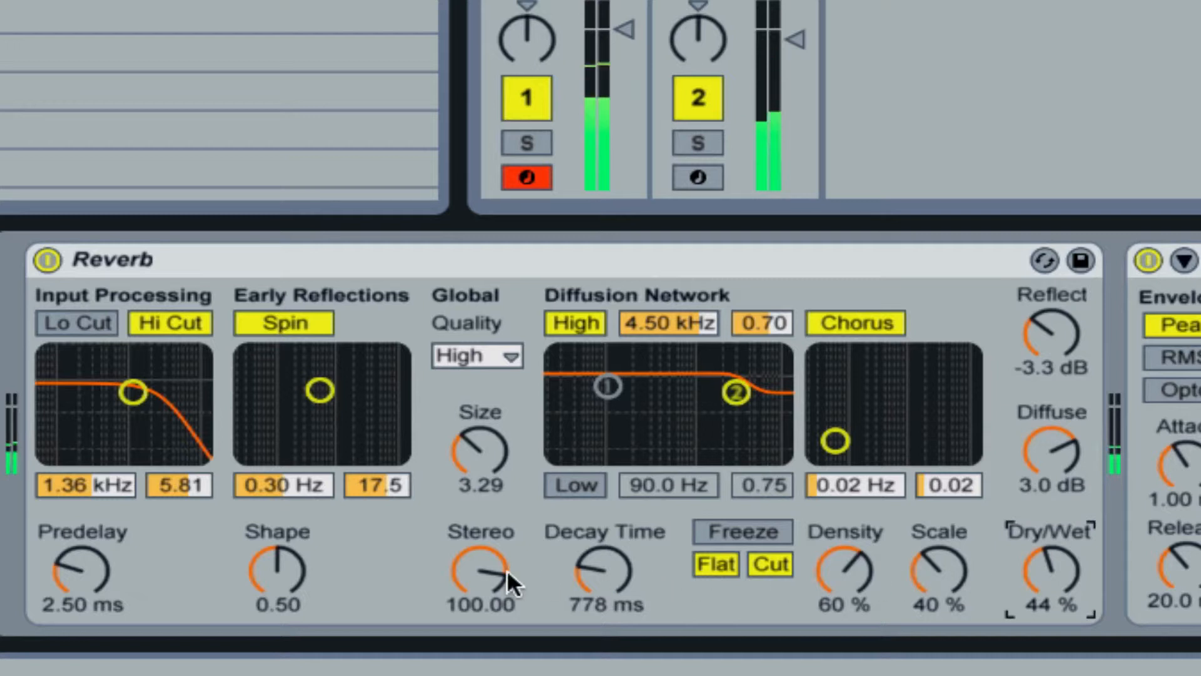
mouse_move(604, 569)
mouse_down()
mouse_move(604, 556)
mouse_move(604, 566)
mouse_up()
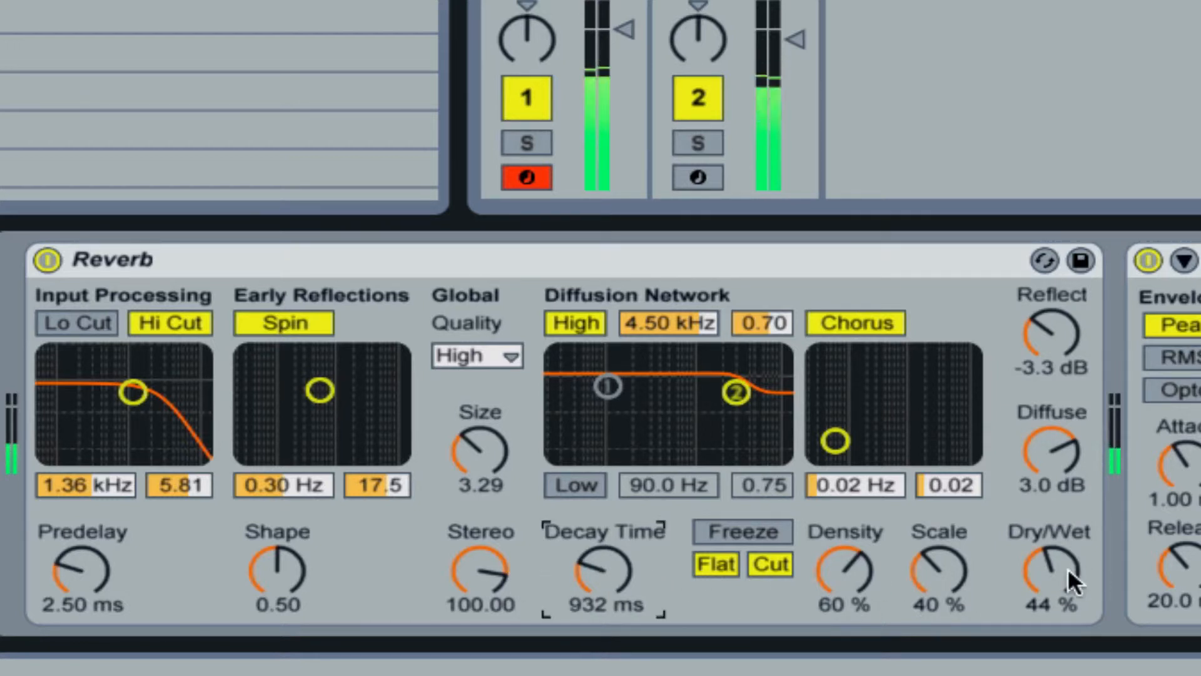
drag(1068, 568, 1067, 538)
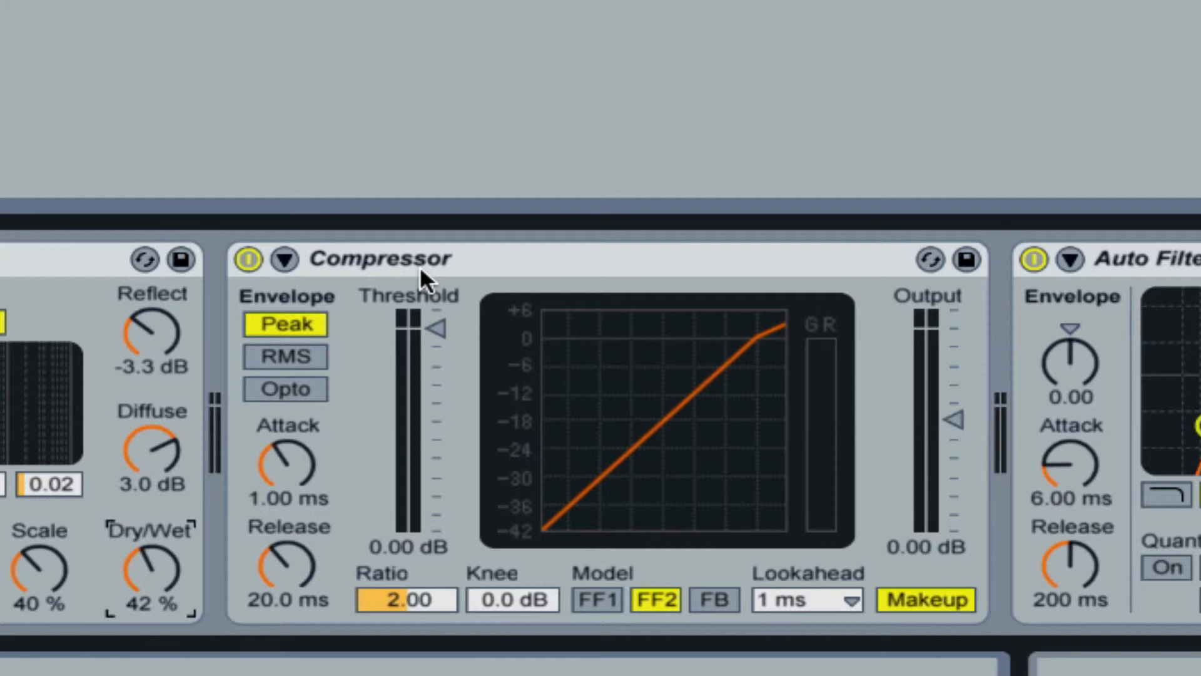
Lower the return track Compressor's threshold and rebalance send A, reducing it on the Percussion track and raising it slightly on the Drum Rack track.
drag(438, 329, 438, 400)
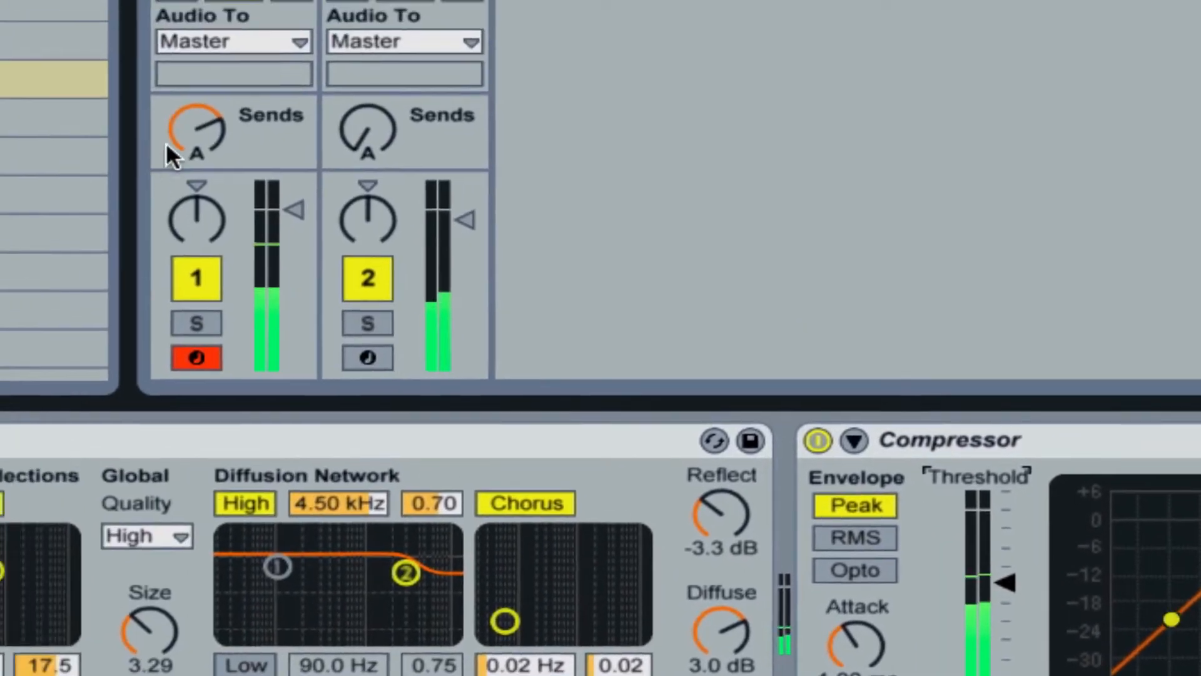
drag(197, 130, 197, 180)
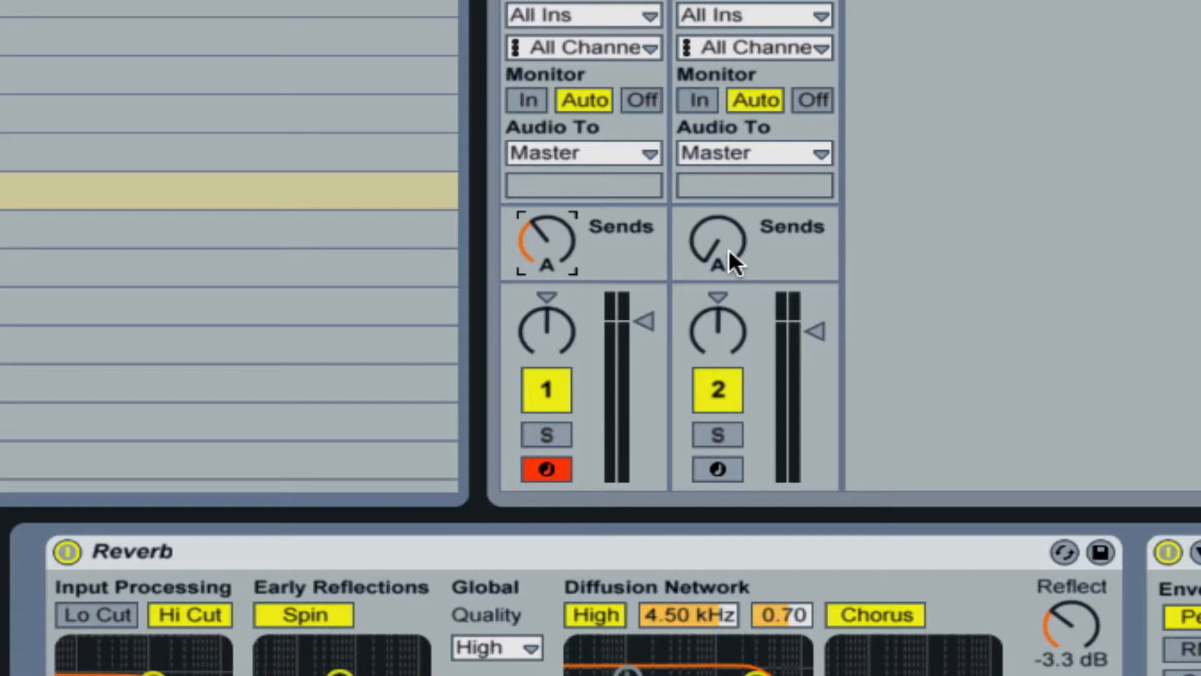
mouse_move(723, 250)
mouse_down()
mouse_move(723, 176)
mouse_move(724, 228)
mouse_up()
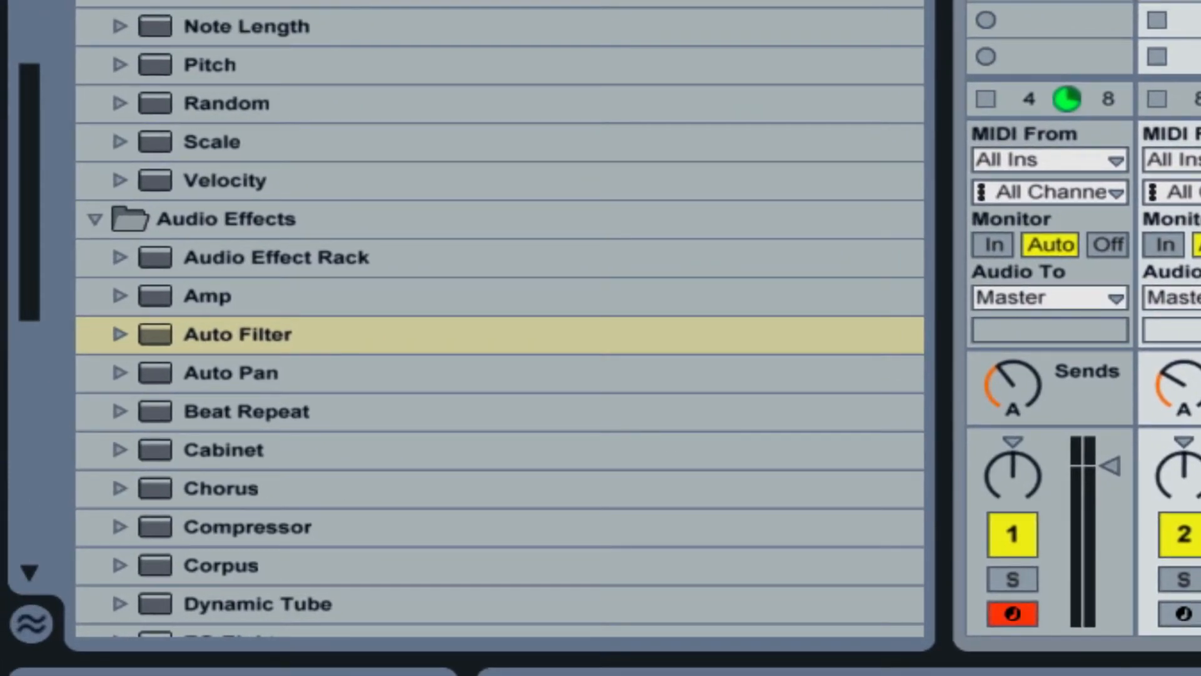
Add an EQ Eight at the end of the Drum Rack track's device chain.
click(519, 346)
scroll(513, 349, down, 5)
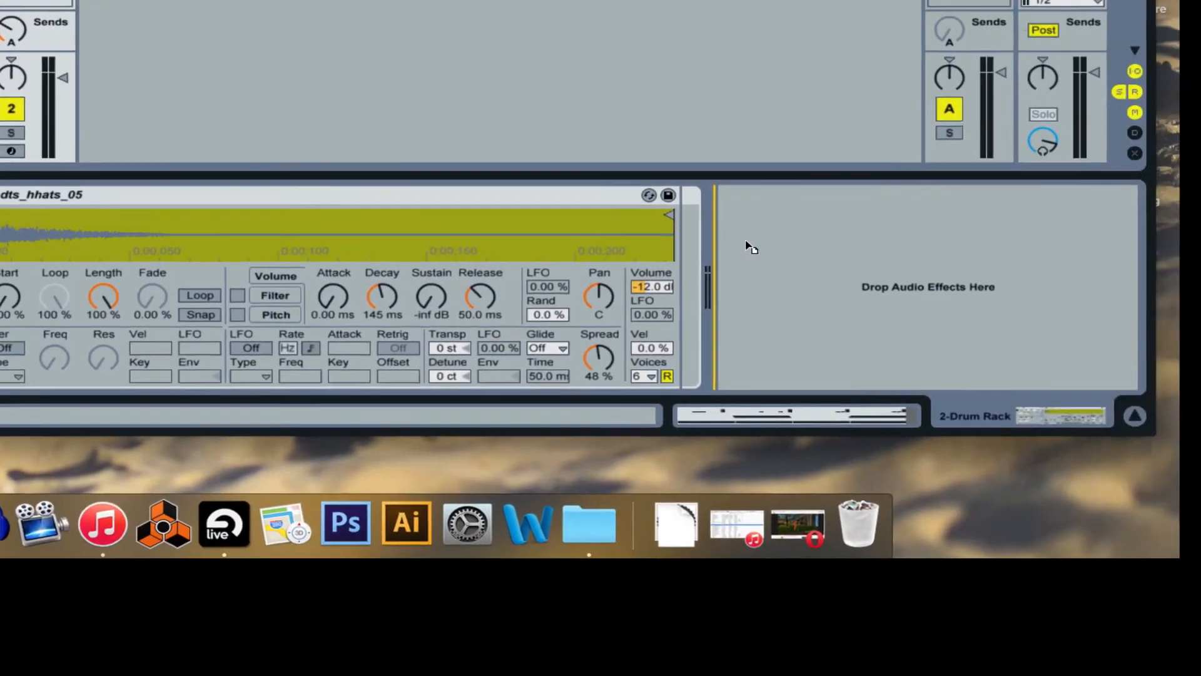
drag(745, 241, 744, 238)
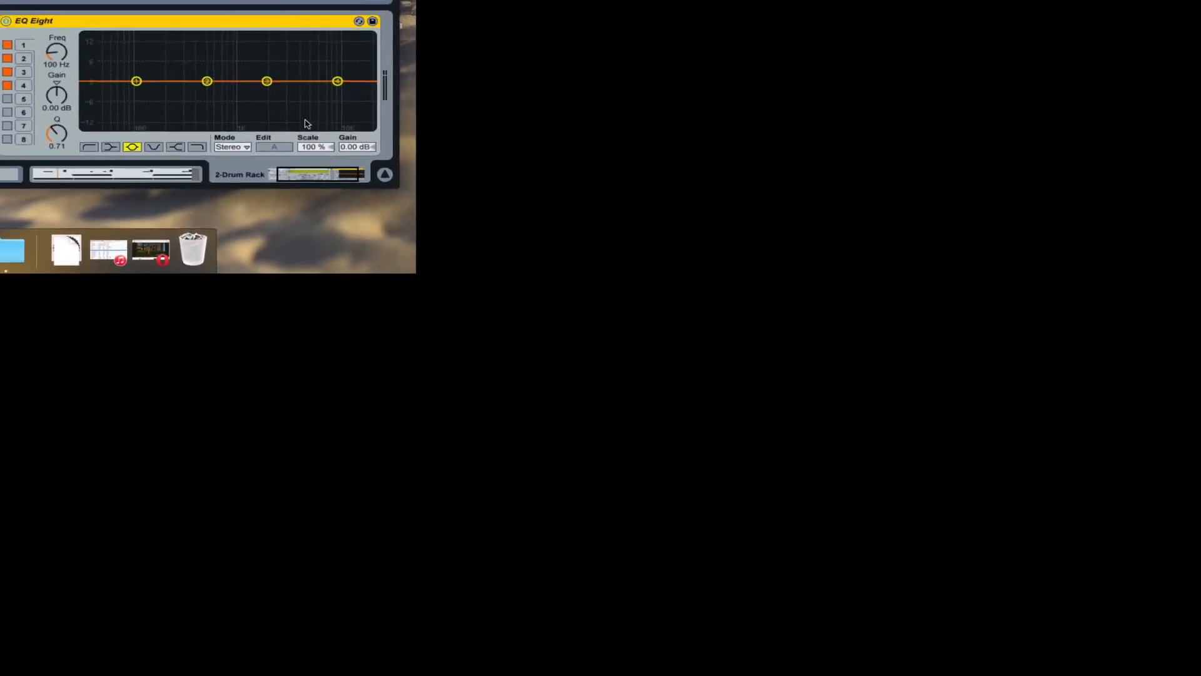
drag(1026, 418, 1178, 396)
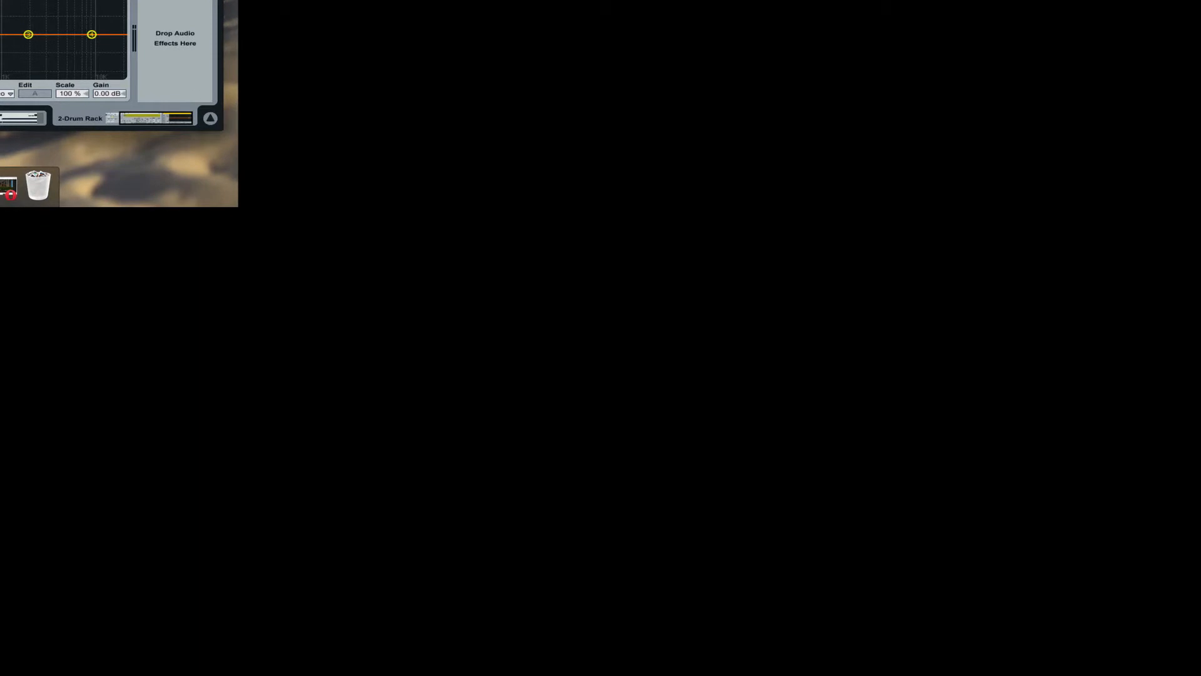